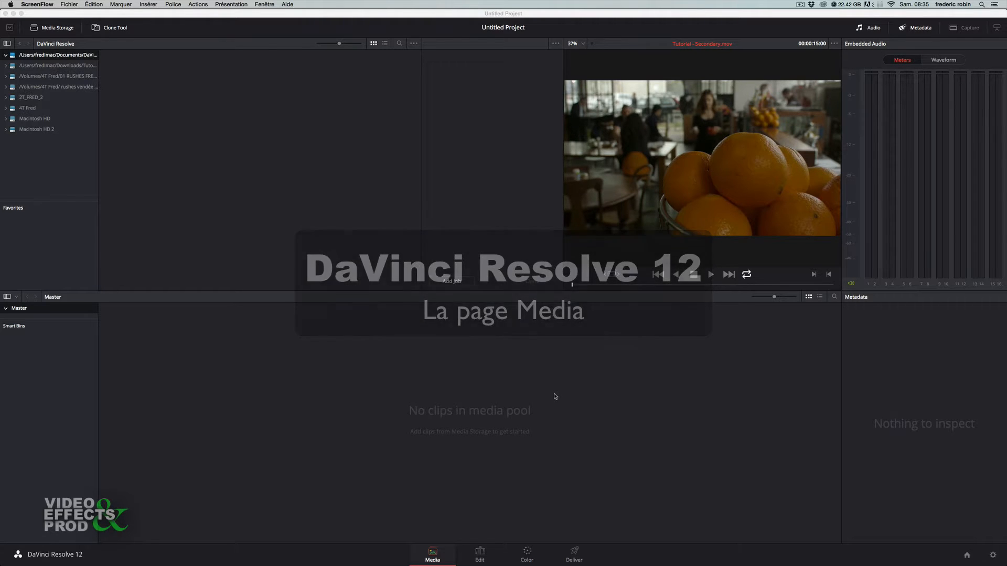
Check the contents of the listed storage drives and folders, and open the Tutorial Clips folder in Downloads
click(34, 65)
click(34, 76)
click(35, 86)
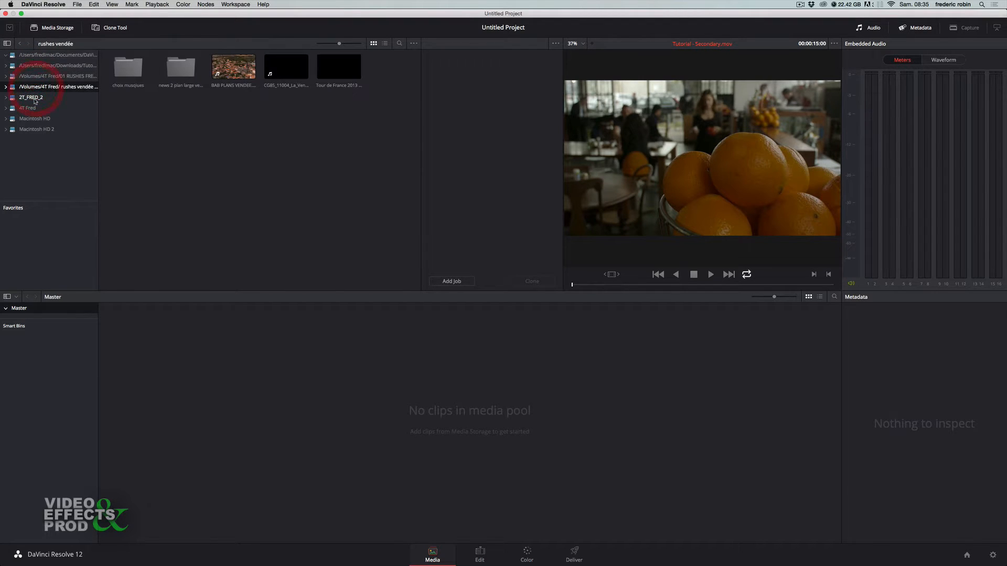
click(33, 98)
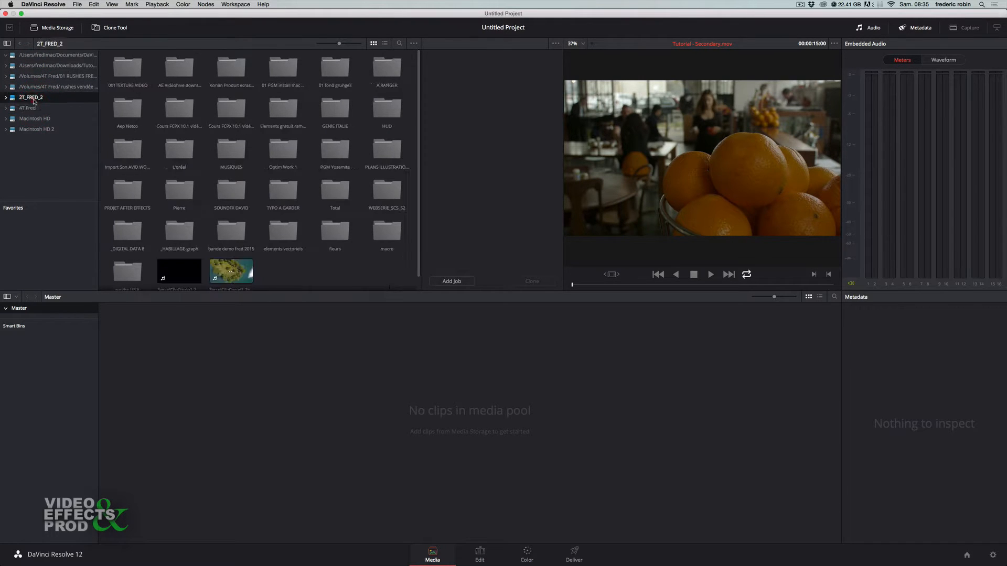
click(29, 108)
click(34, 119)
click(36, 129)
click(33, 119)
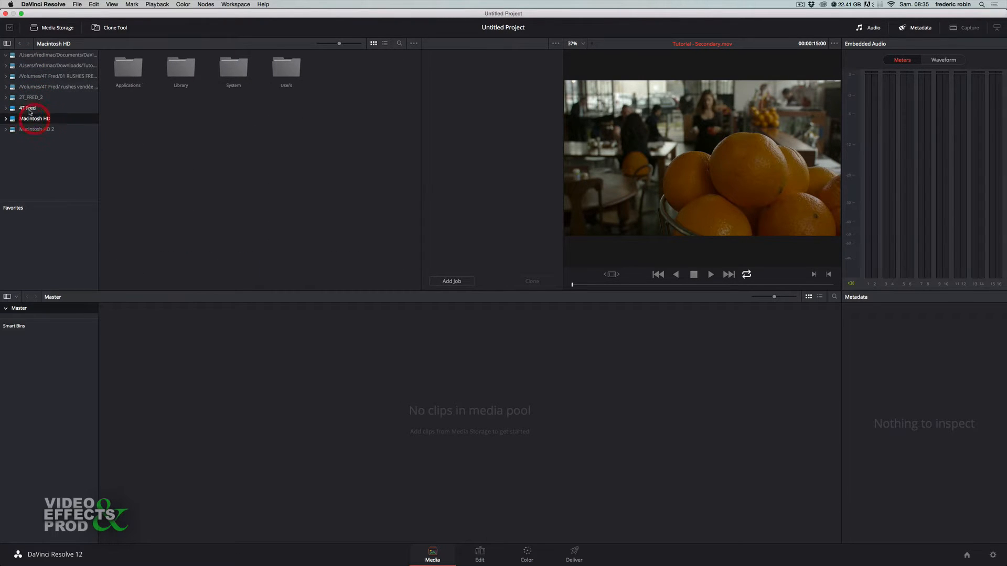
click(29, 109)
click(30, 97)
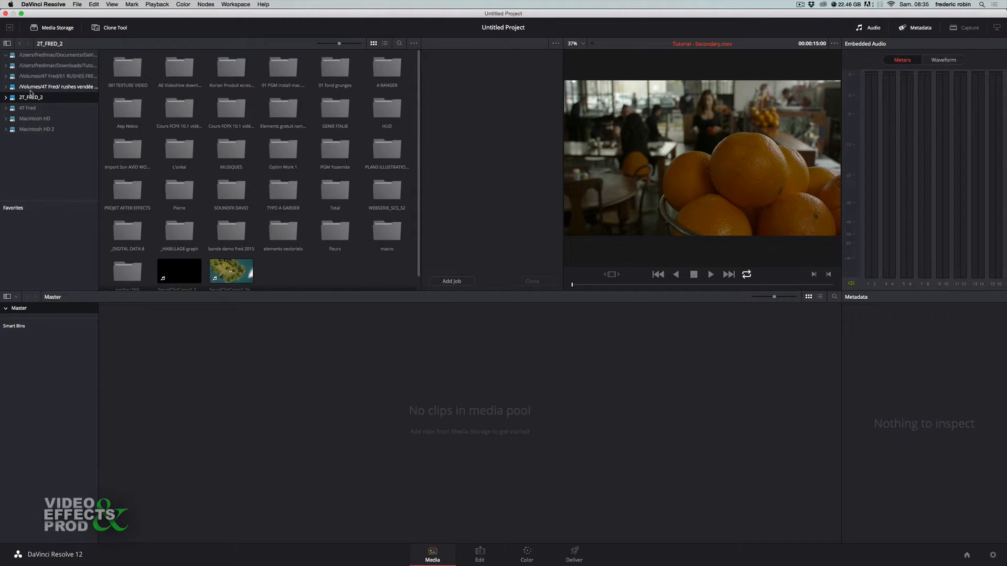
click(34, 66)
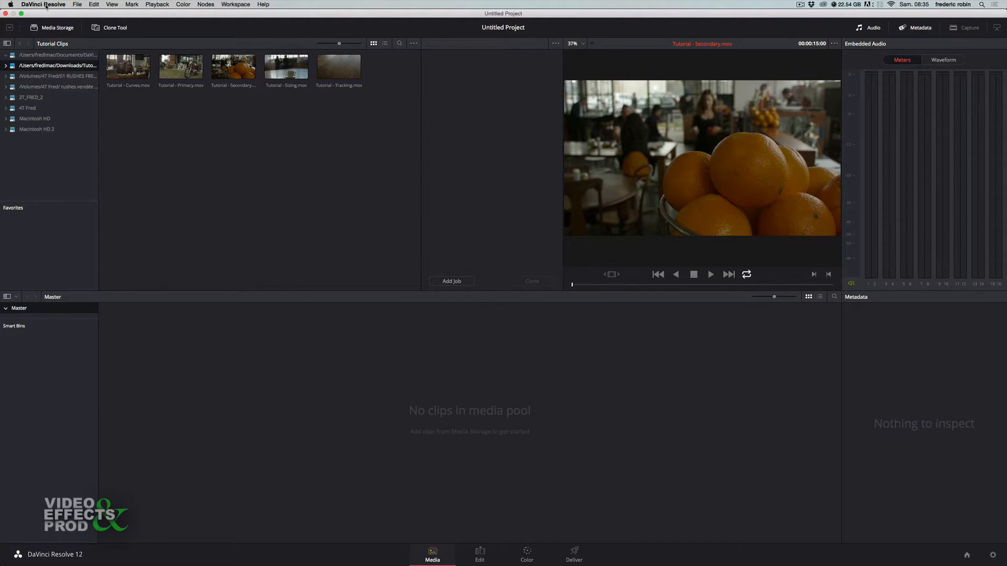
Preview each of the Curves, Primary, Secondary, Sizing and Tracking tutorial clips in the viewer
click(173, 72)
click(233, 68)
click(288, 68)
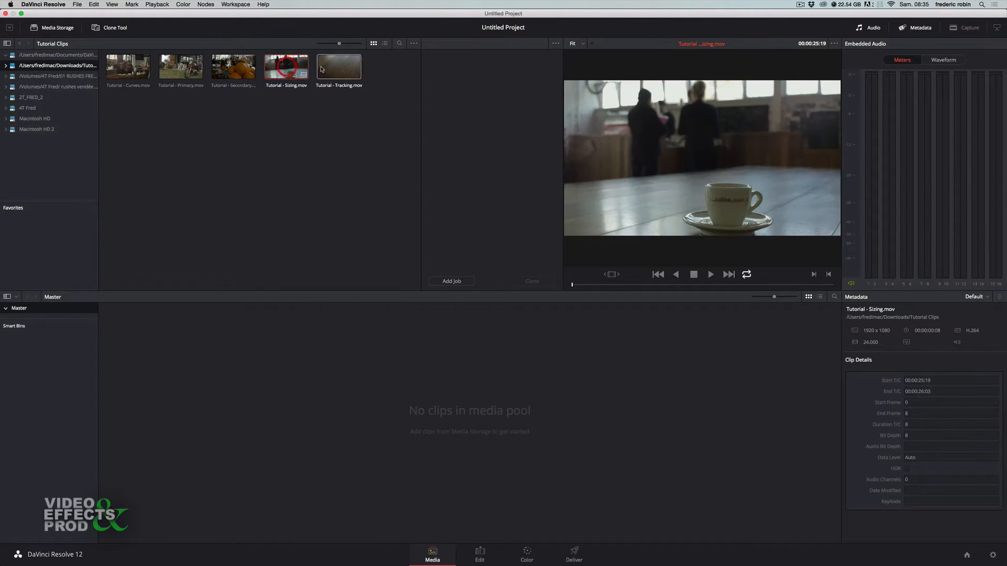
click(322, 69)
click(131, 68)
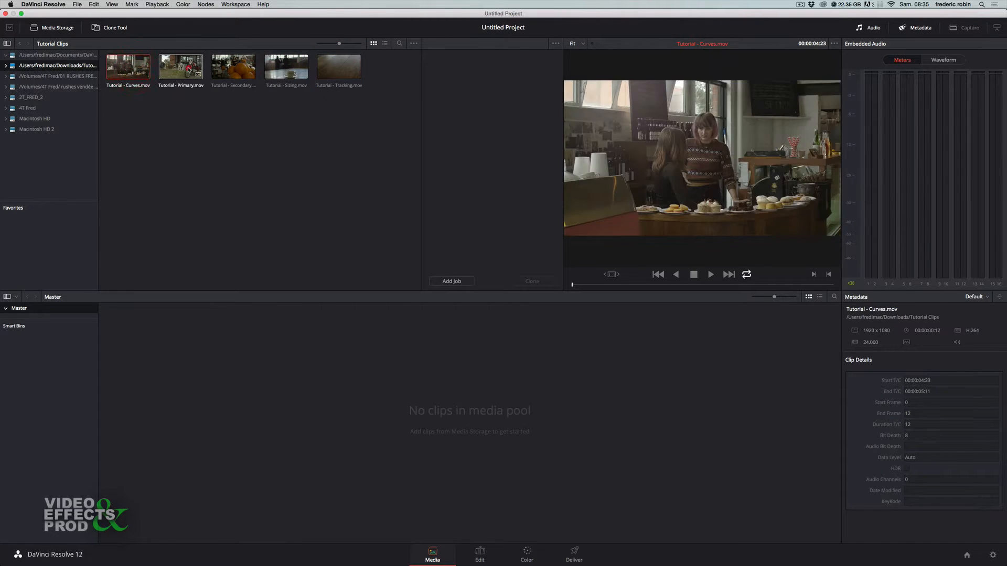
click(189, 68)
click(233, 67)
click(286, 67)
click(338, 67)
click(288, 68)
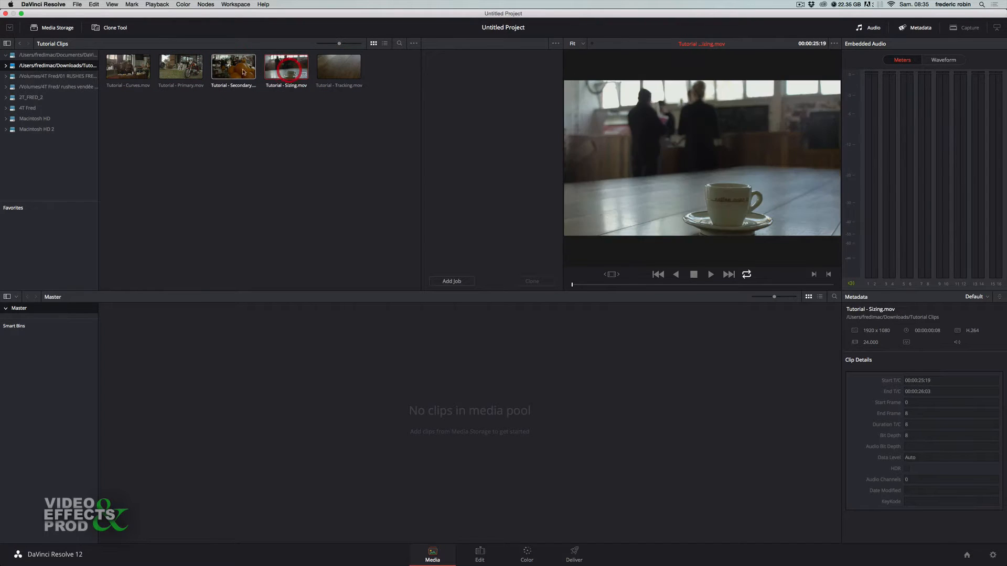
click(233, 68)
click(180, 68)
click(128, 68)
click(181, 68)
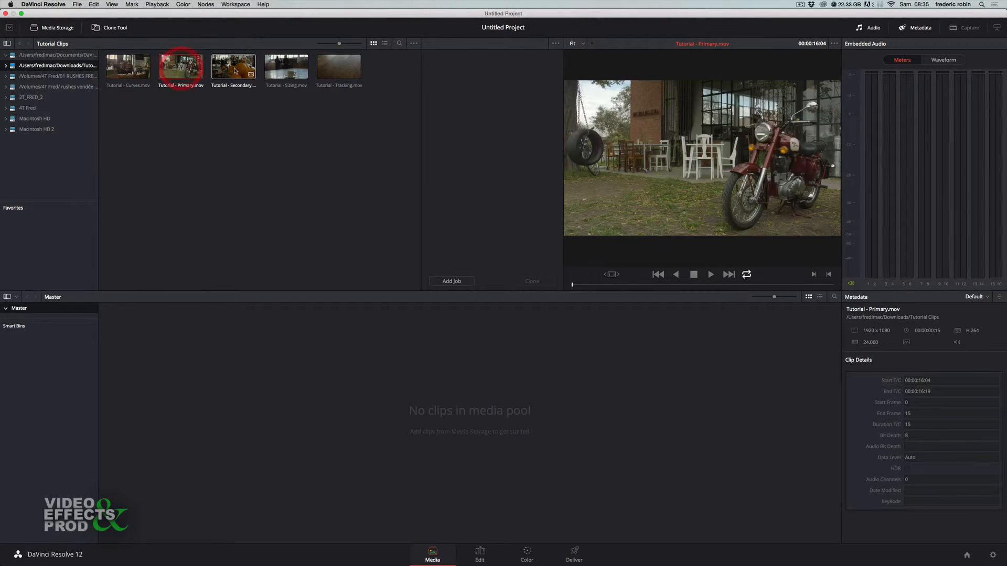
click(233, 68)
click(287, 67)
click(338, 67)
click(287, 67)
click(229, 67)
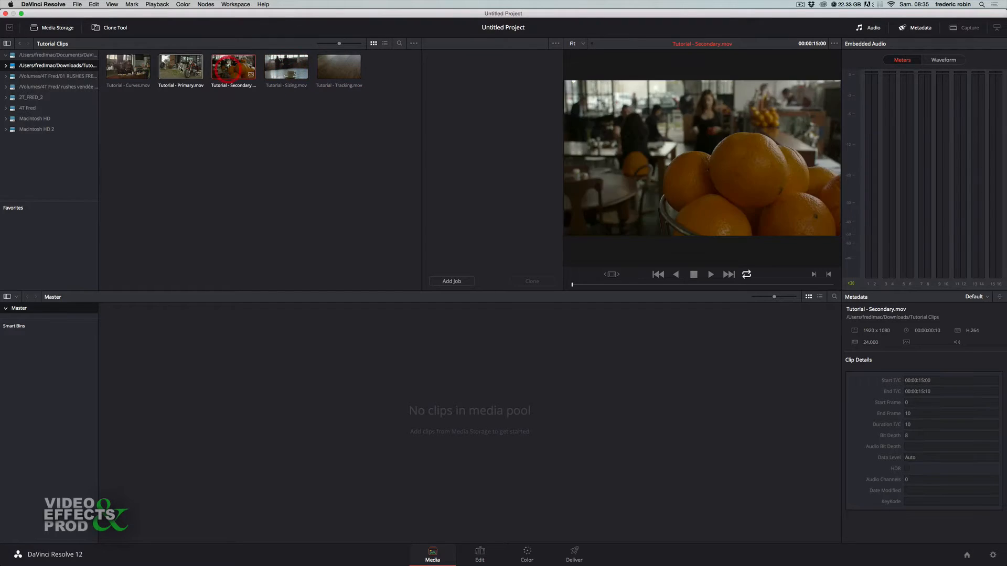
click(181, 67)
click(128, 67)
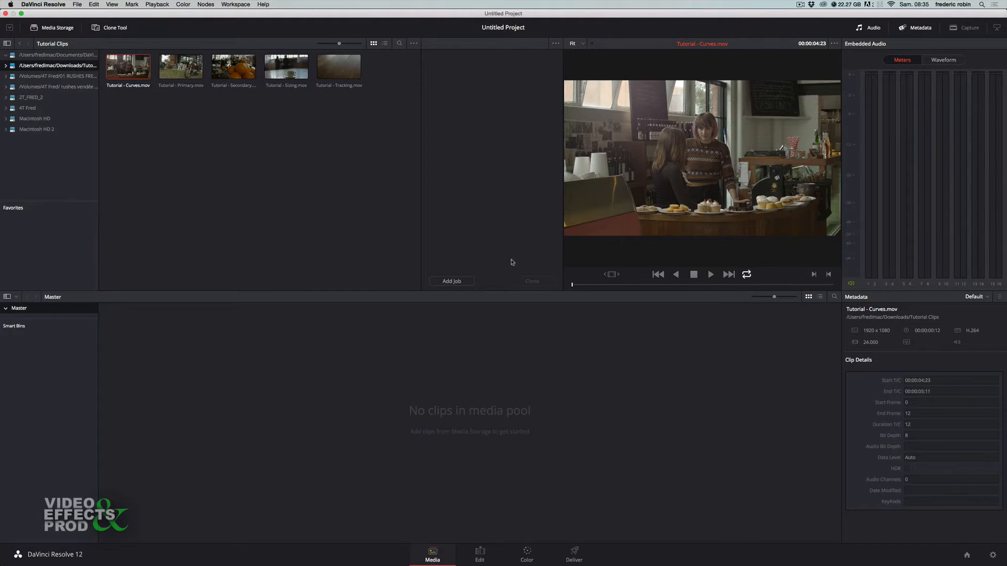
click(181, 67)
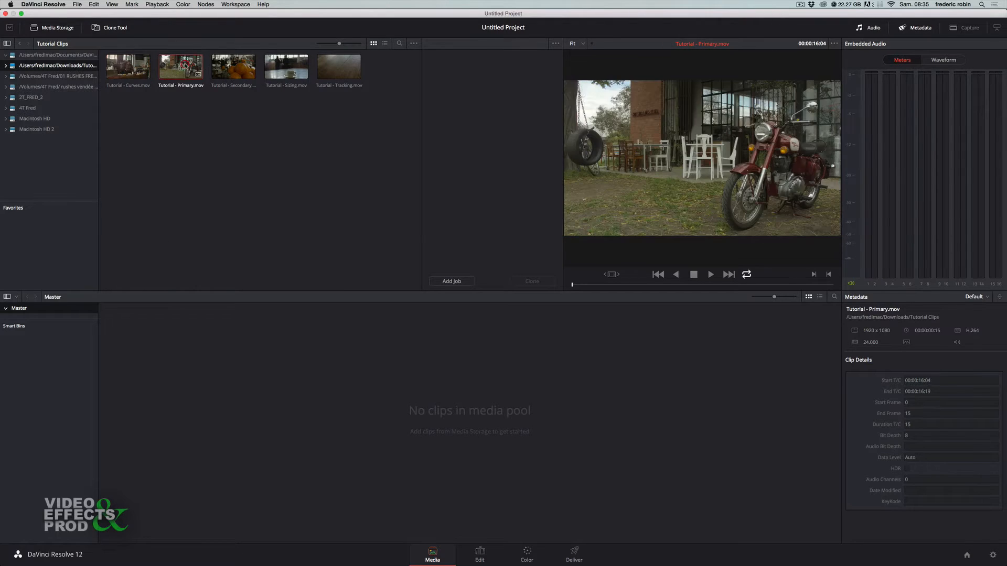
click(233, 67)
click(283, 66)
click(338, 67)
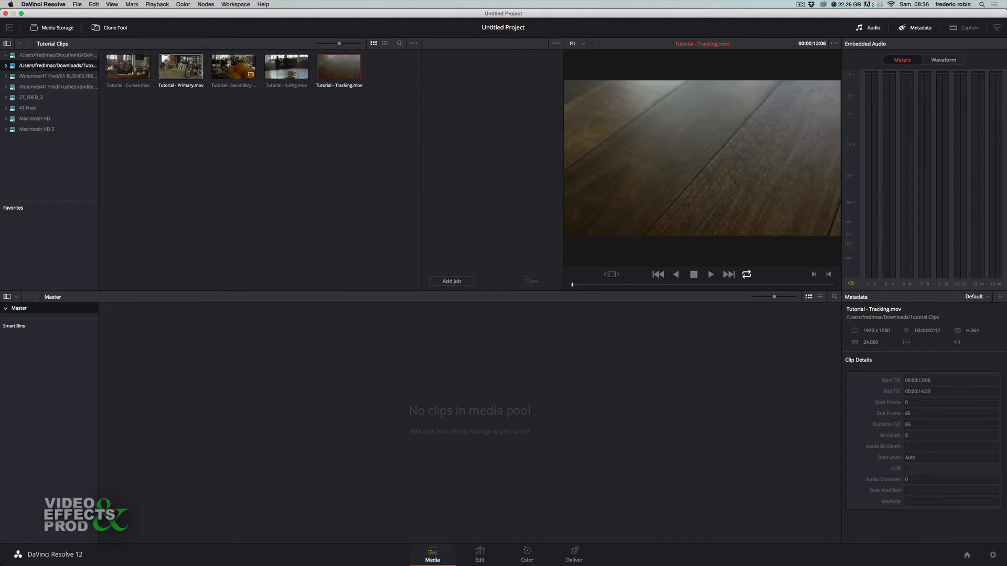
Examine the clip information pop-up of Tutorial - Curves.mov and close it
click(145, 76)
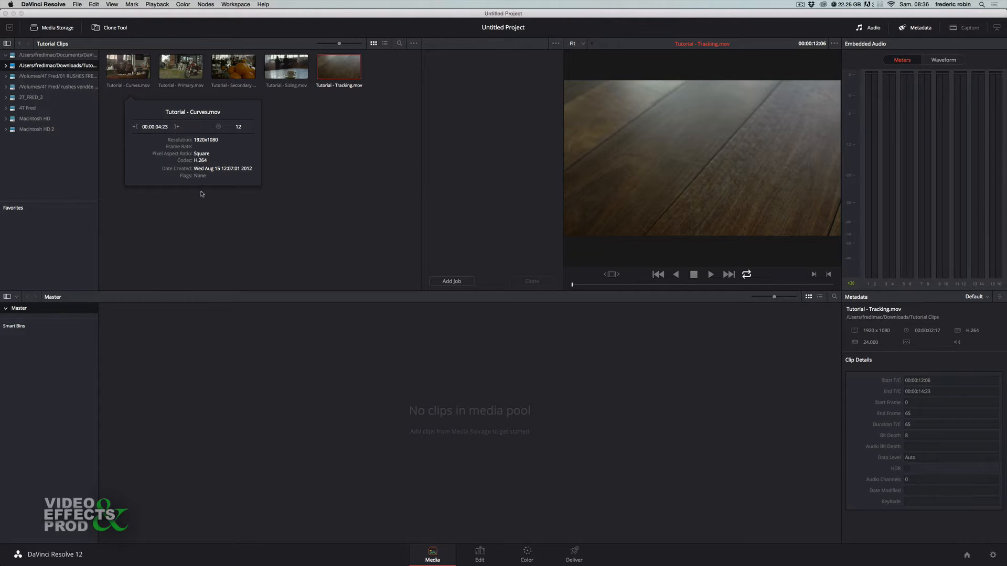
click(192, 205)
click(146, 76)
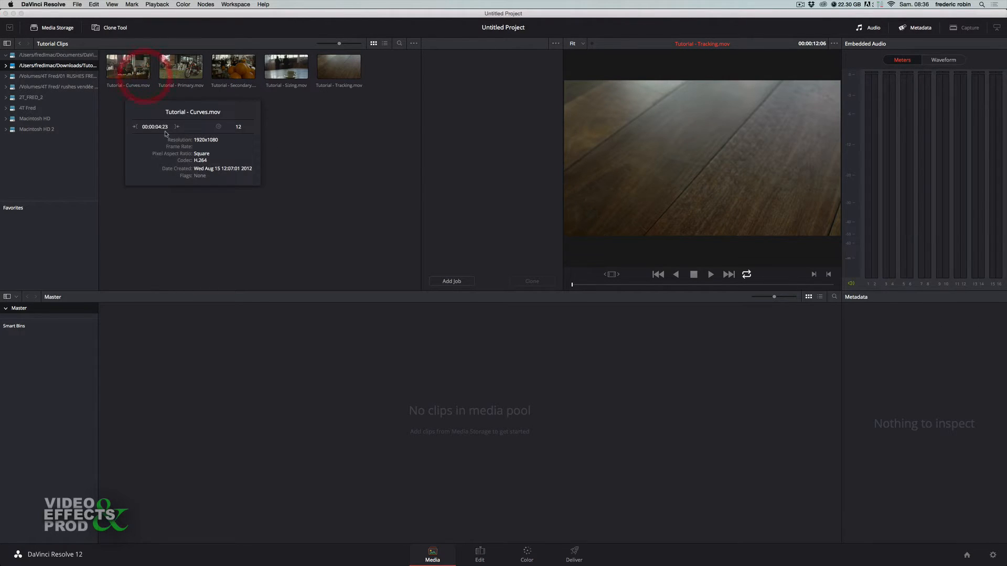
click(190, 202)
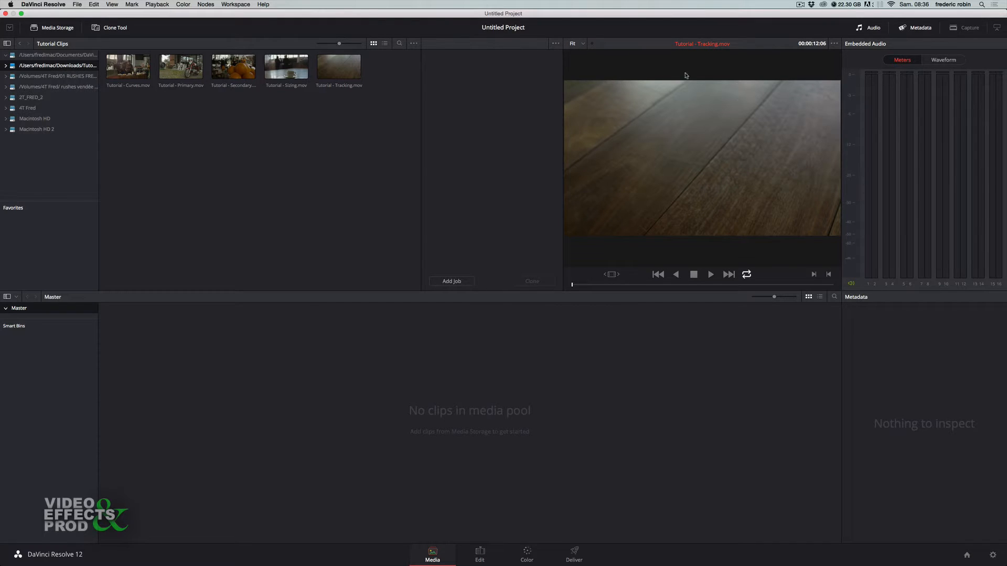
Toggle the Media Storage browser off and back on, and leave the Clone Tool hidden
click(110, 27)
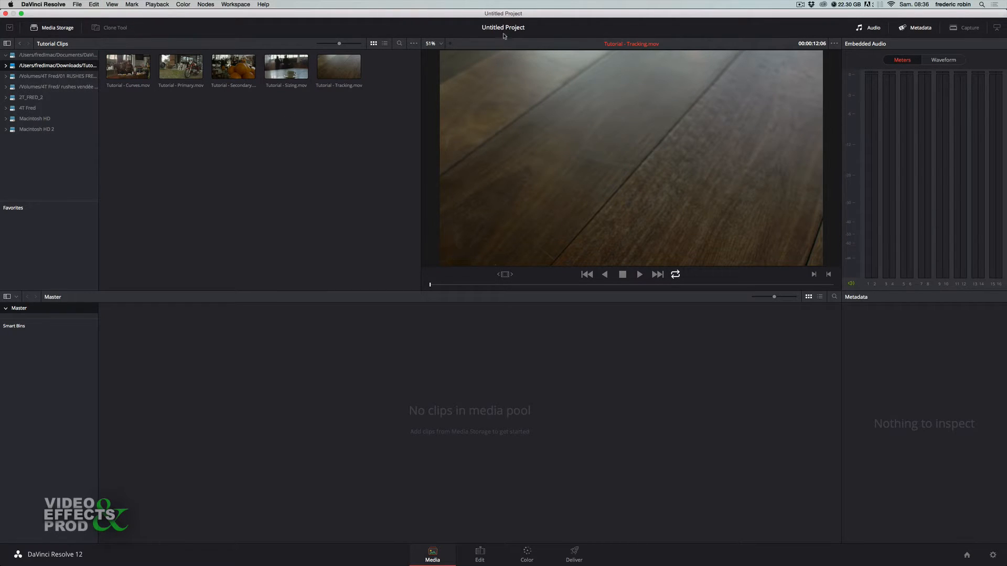
click(50, 29)
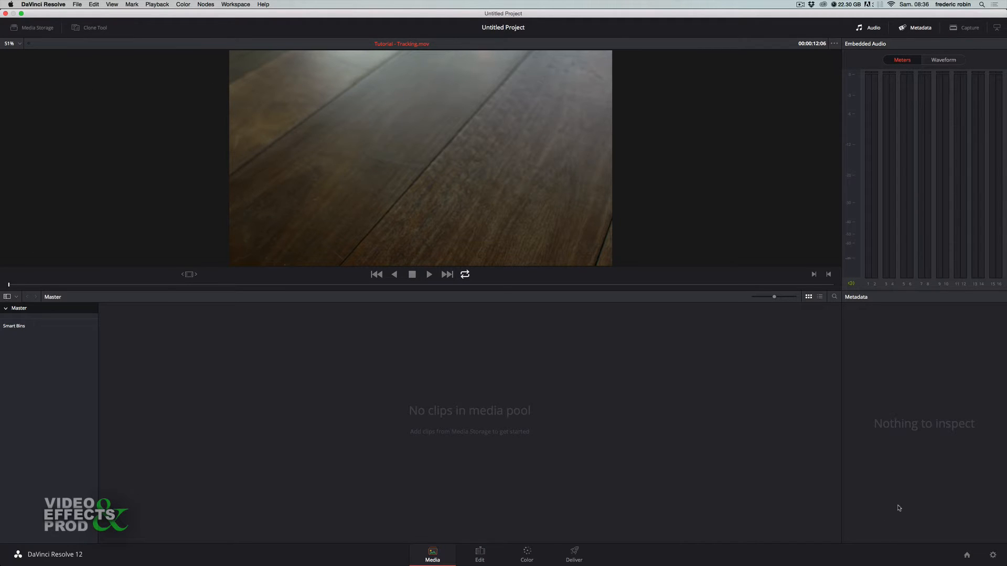
click(38, 28)
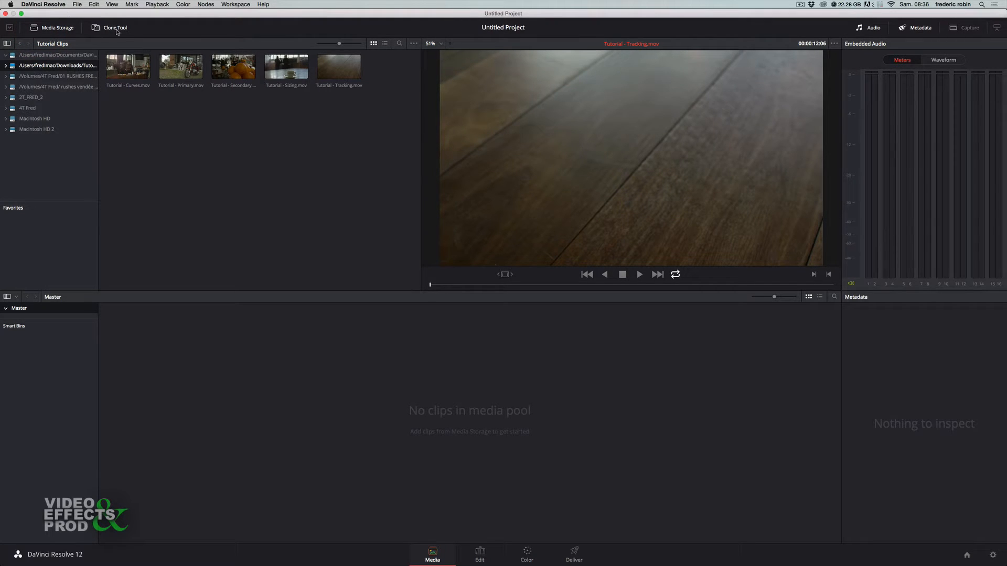
click(116, 29)
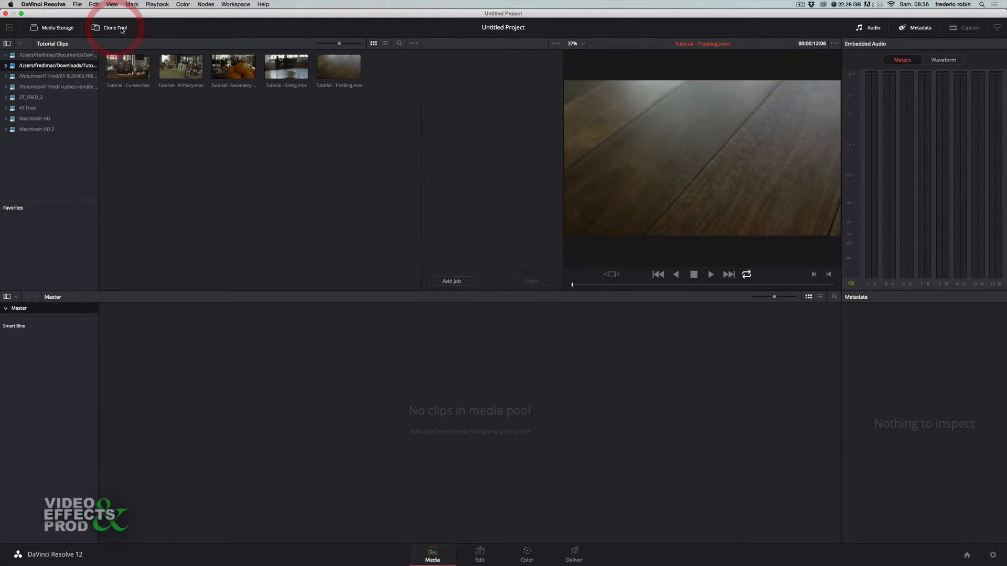
click(115, 29)
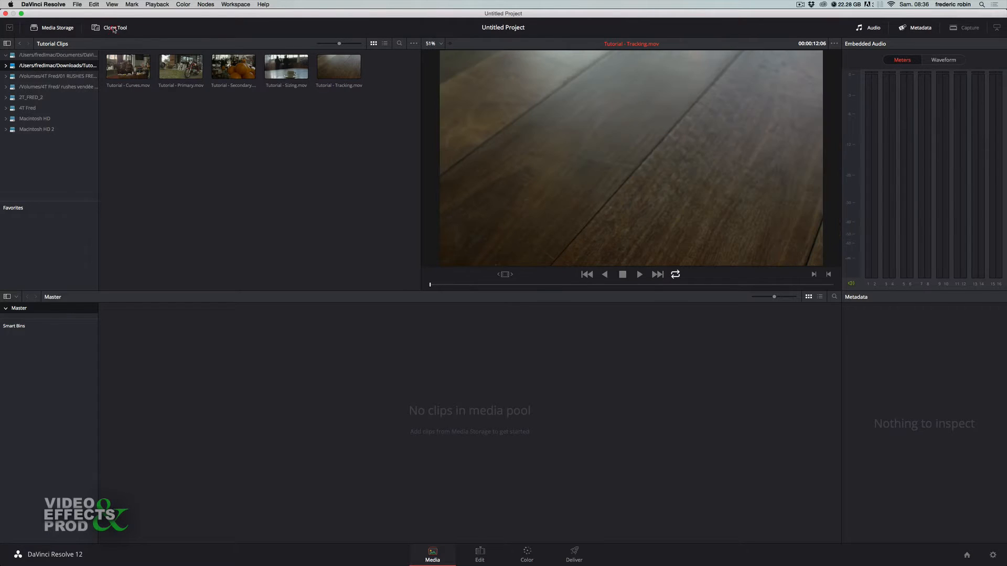
Replace the Audio and Metadata panels with the Capture panel, set to Film Scanner
click(880, 27)
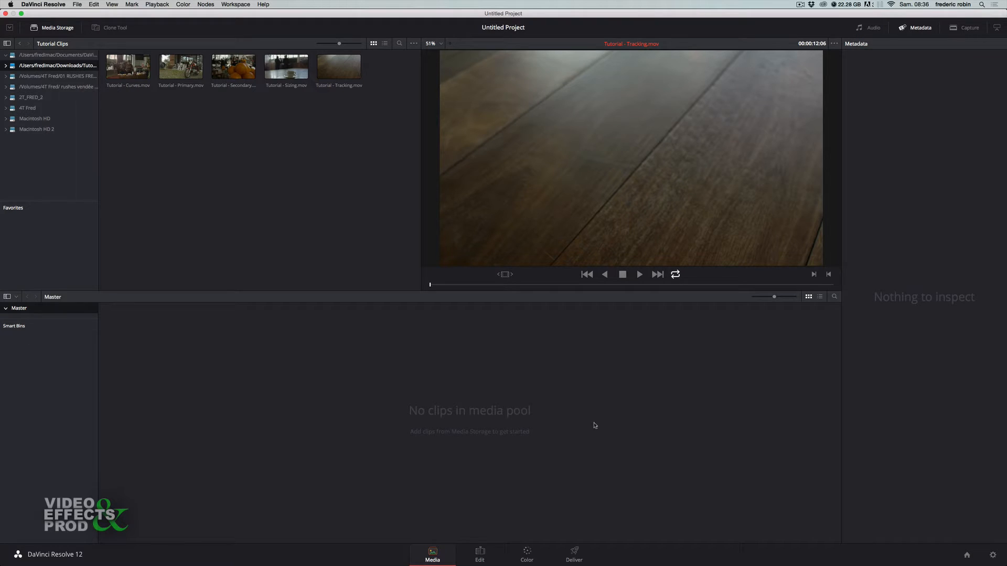
click(920, 29)
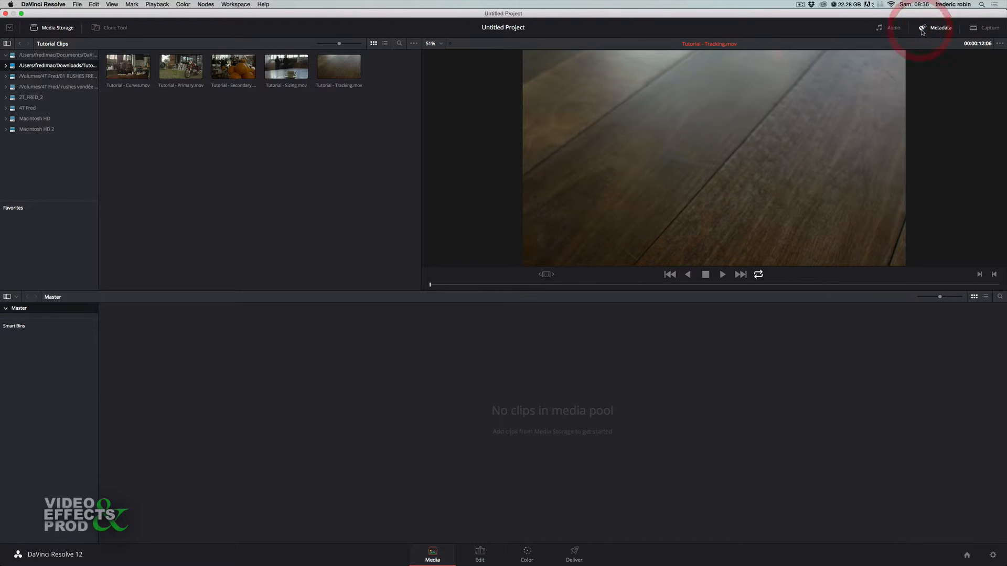
click(970, 29)
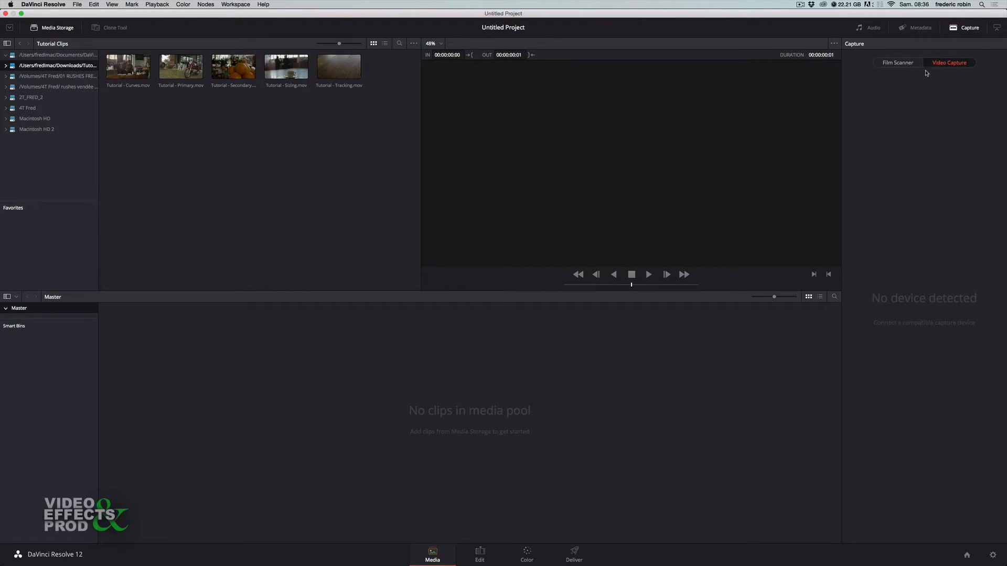
click(898, 63)
Inspect the metadata of Tutorial - Curves.mov and hide the Metadata panel again
click(918, 28)
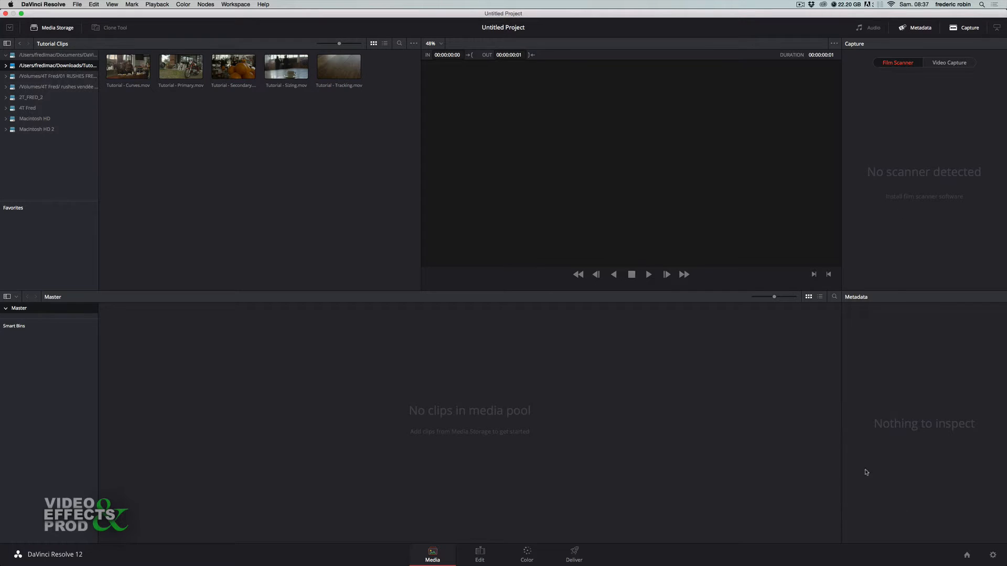
click(129, 67)
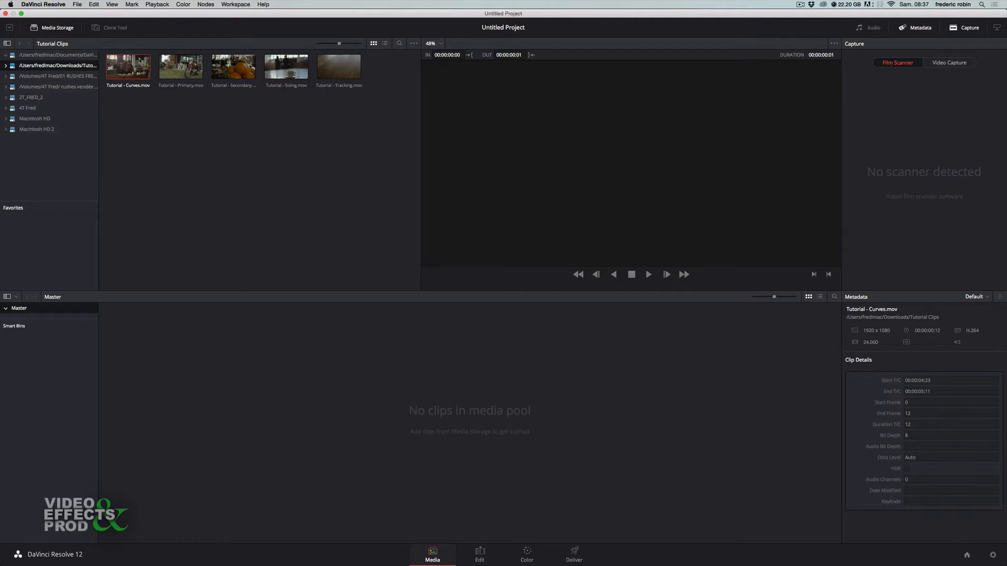
mouse_move(145, 75)
click(920, 29)
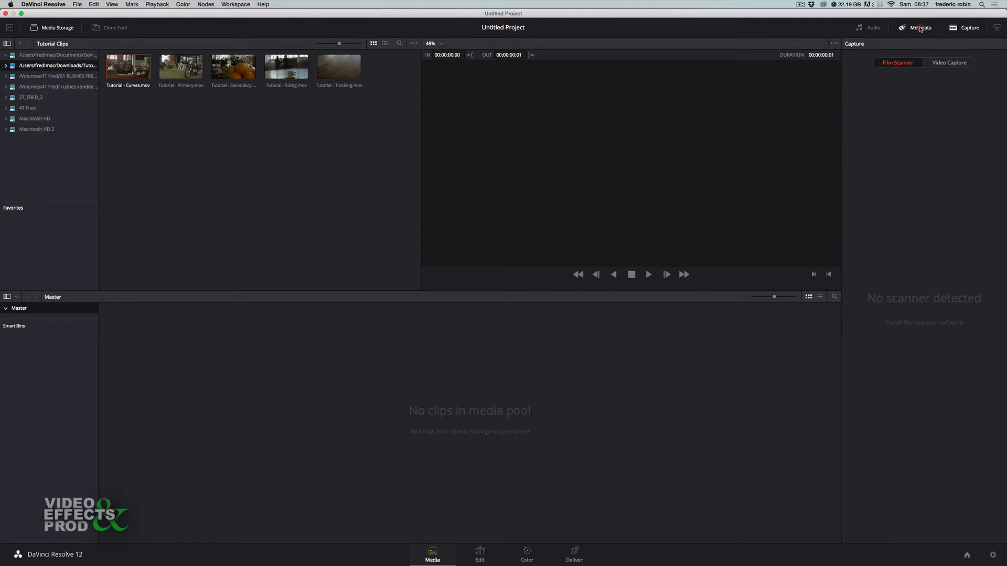
click(921, 29)
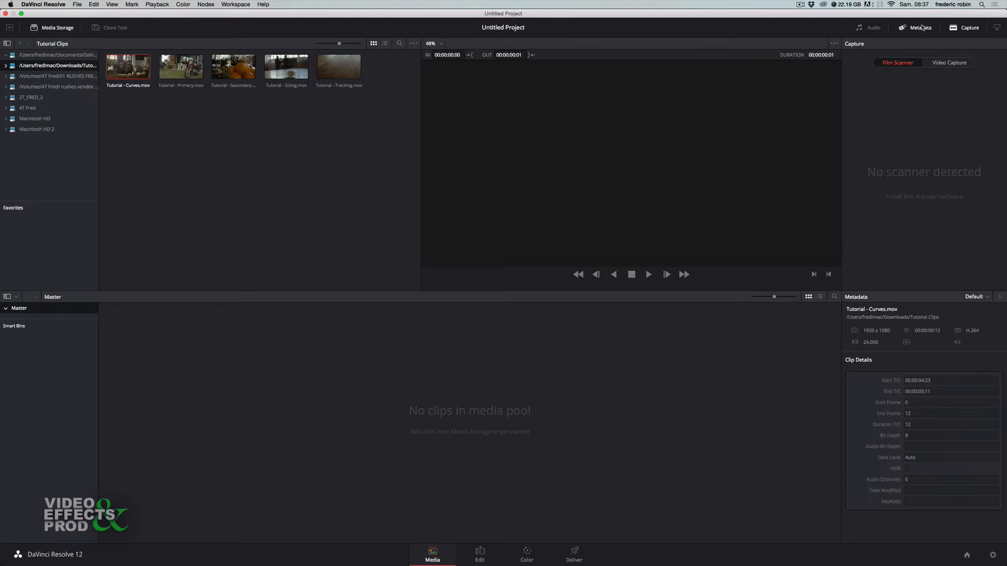
click(922, 28)
Hide the Capture panel and display the Audio panel with its embedded audio meters
click(974, 30)
click(894, 28)
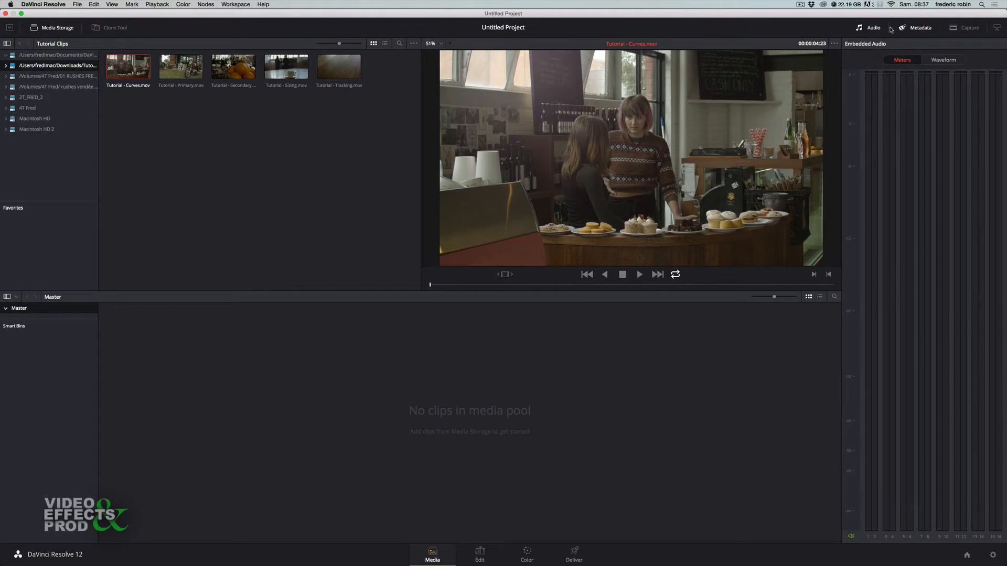
click(874, 30)
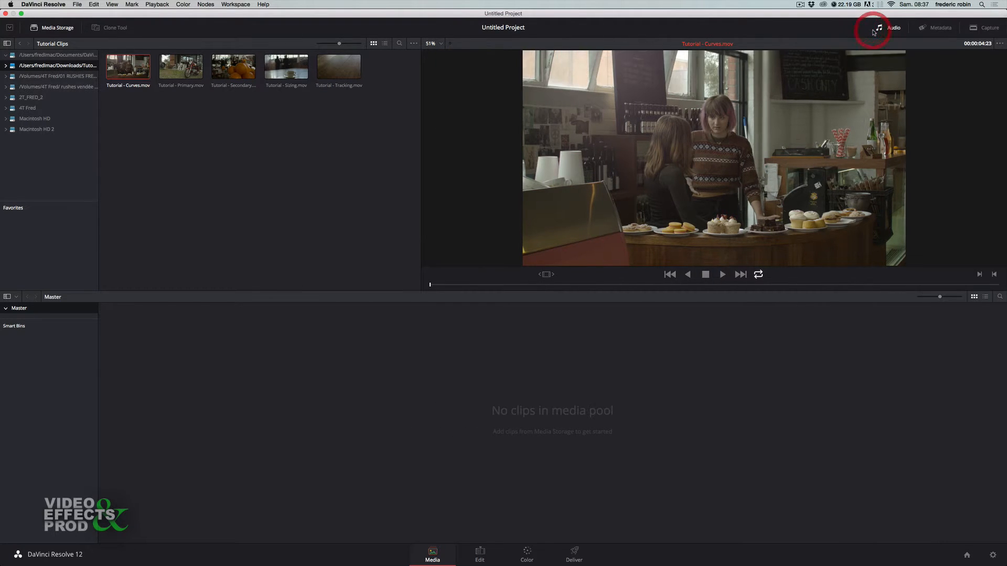
click(893, 28)
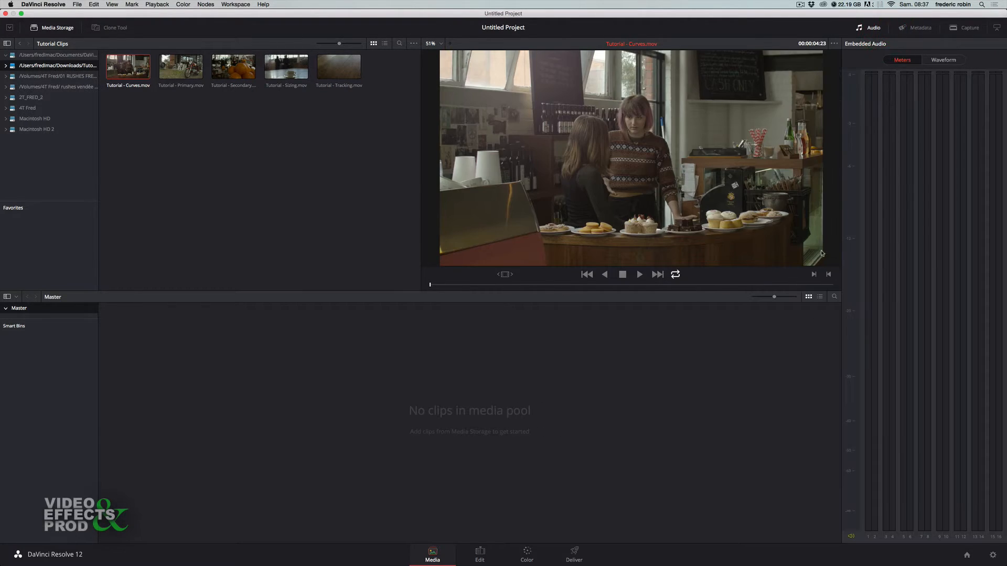
Switch the Audio panel to half height and back to full height
click(997, 29)
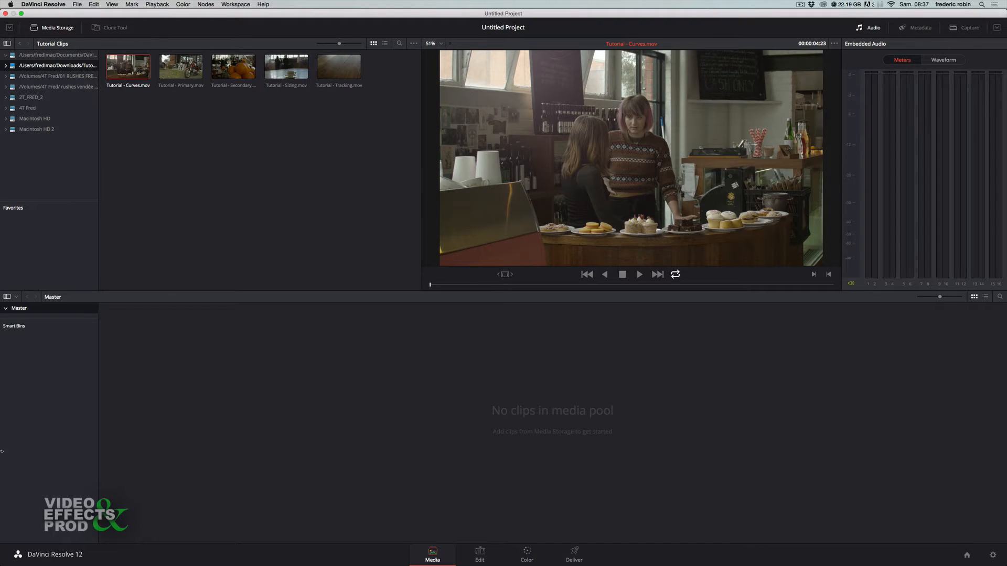
click(996, 28)
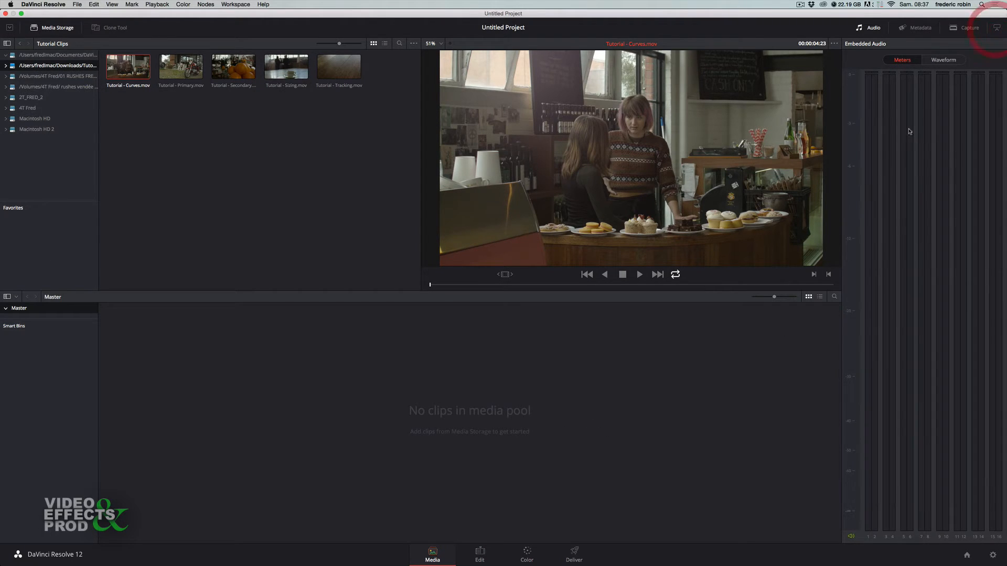
Extend the Media Storage browser to full height and narrow it until its clips form a single column
click(9, 28)
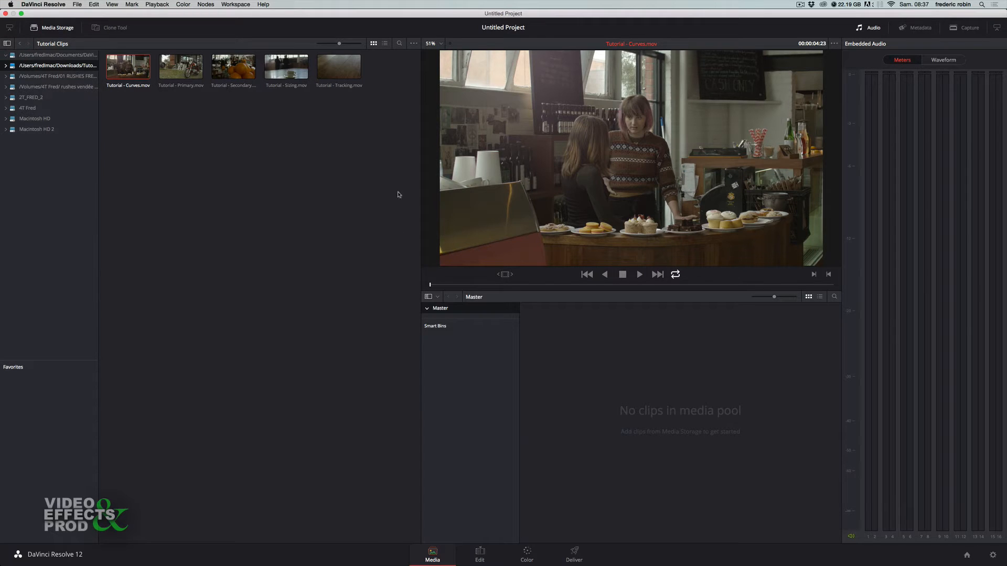
drag(423, 414, 174, 394)
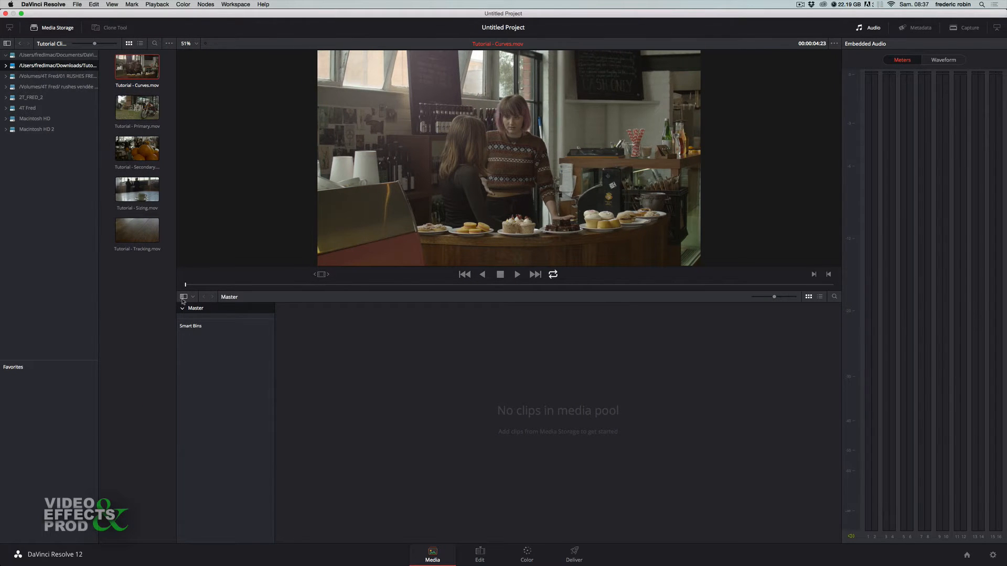
Widen the Media Storage folder list and the browser until folder paths are more readable beside a single column of clips
drag(99, 309, 134, 317)
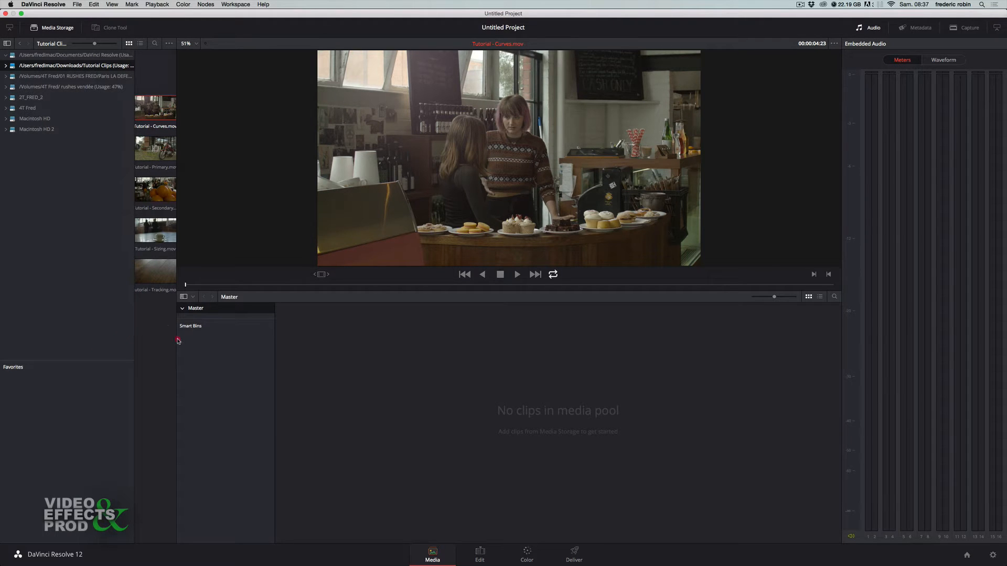
drag(178, 342, 210, 346)
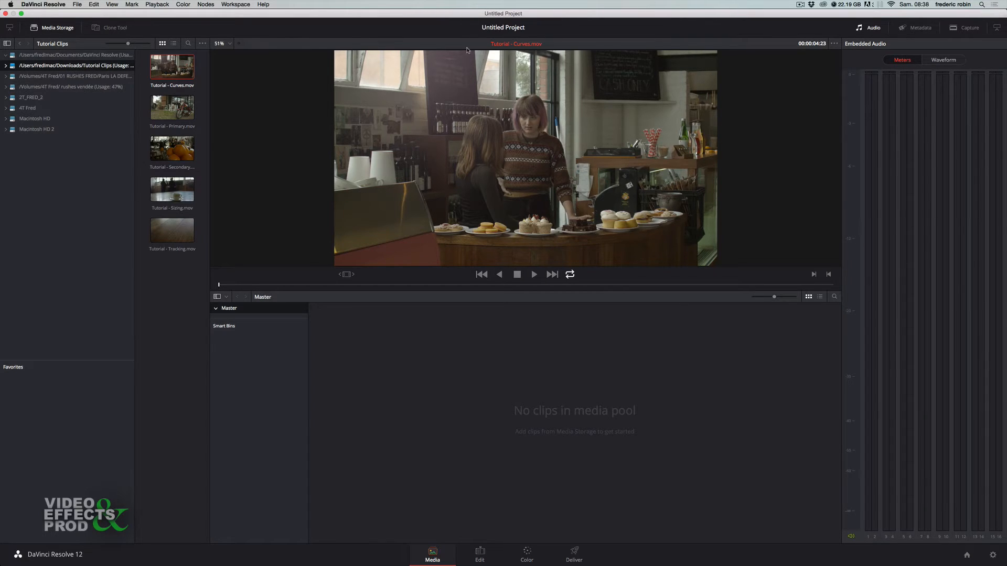
Save the current project under the name Rushes cours 1
click(77, 4)
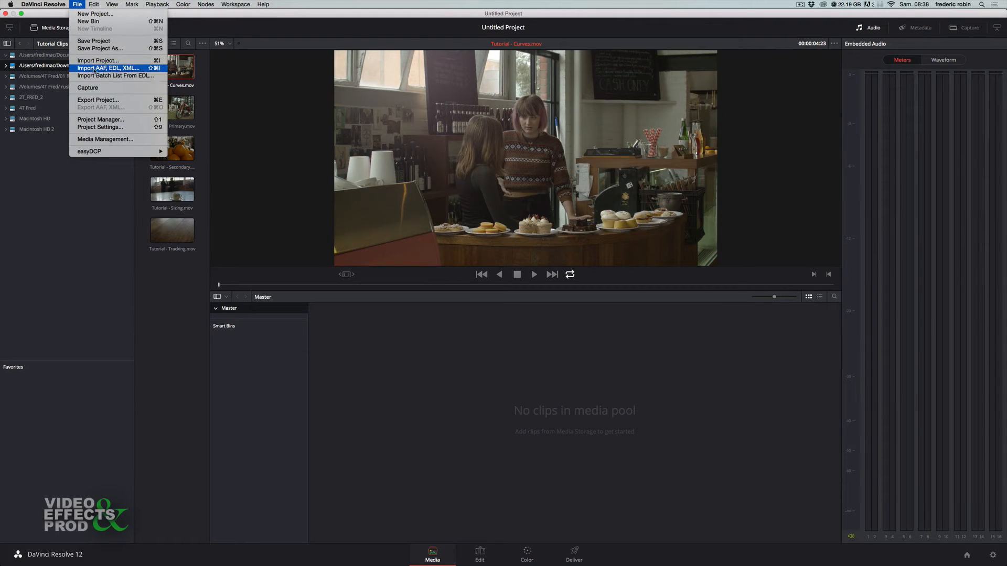
click(99, 41)
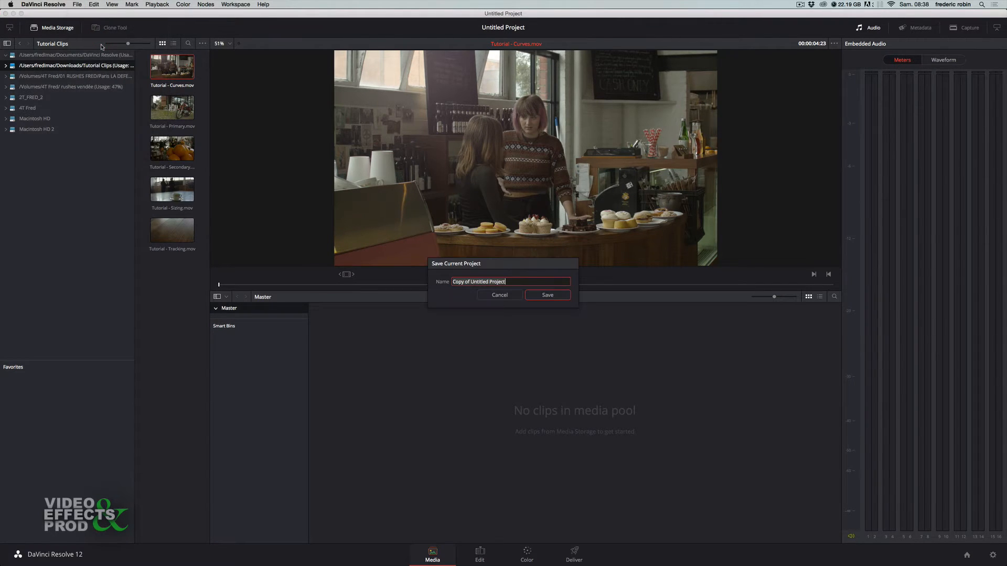
text(R)
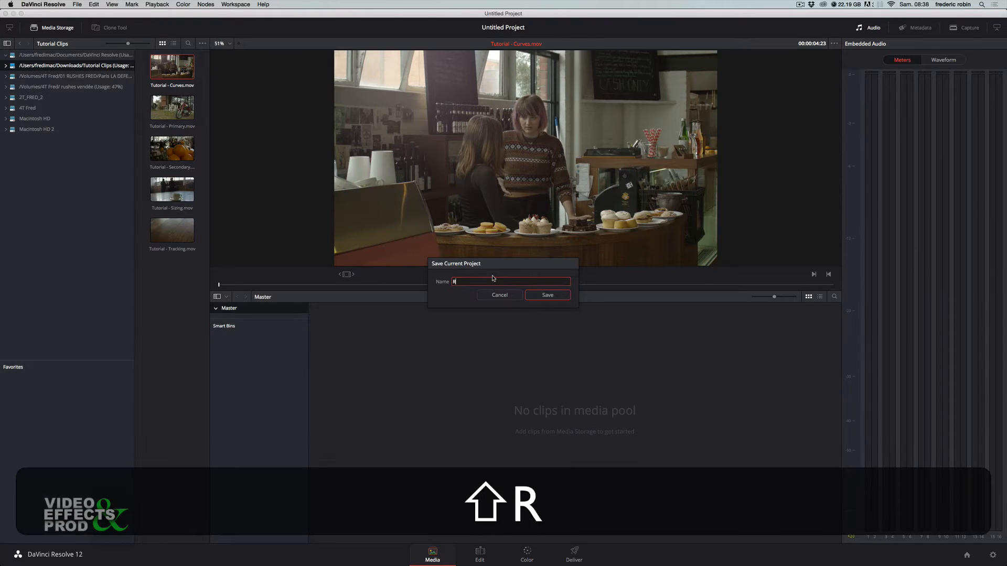
text(ushes cours 1)
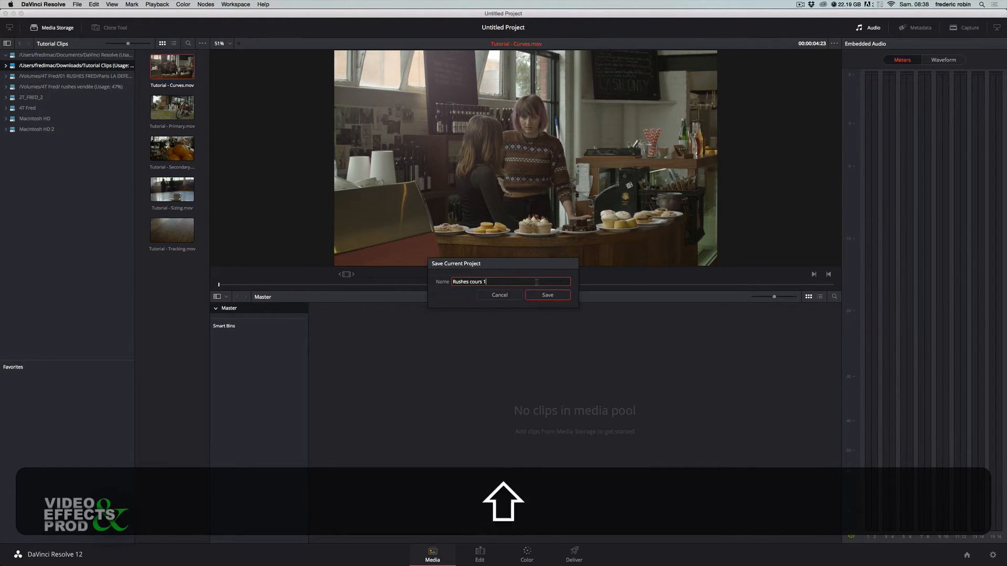
click(547, 295)
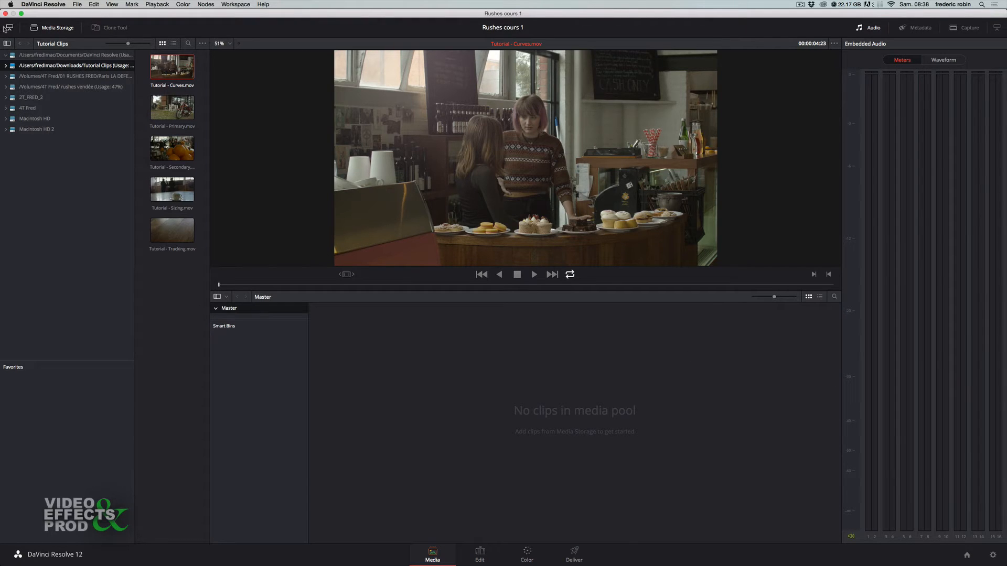
Set the Media Storage browser and the Audio panel to half height so the media pool spans the full width
click(10, 28)
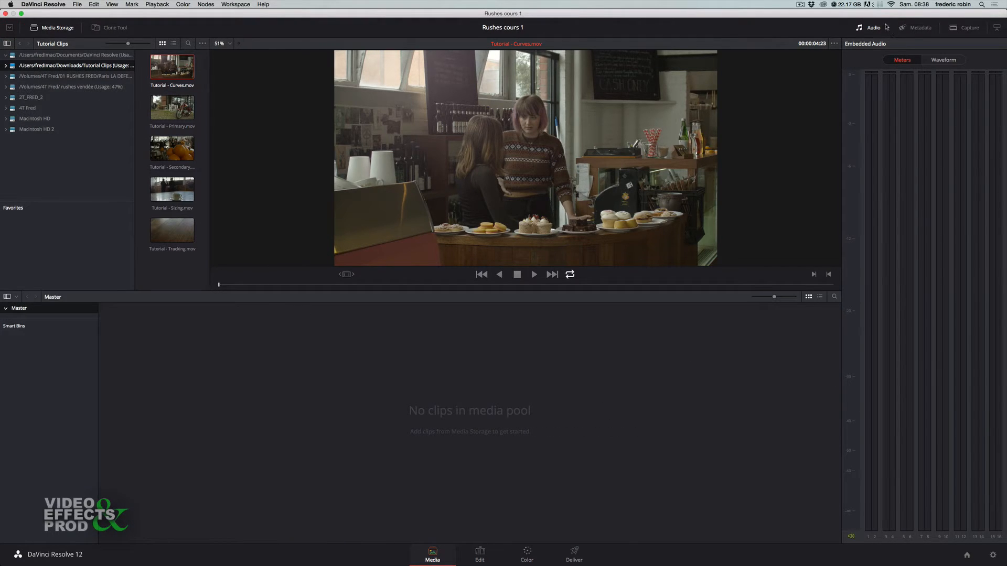
click(997, 29)
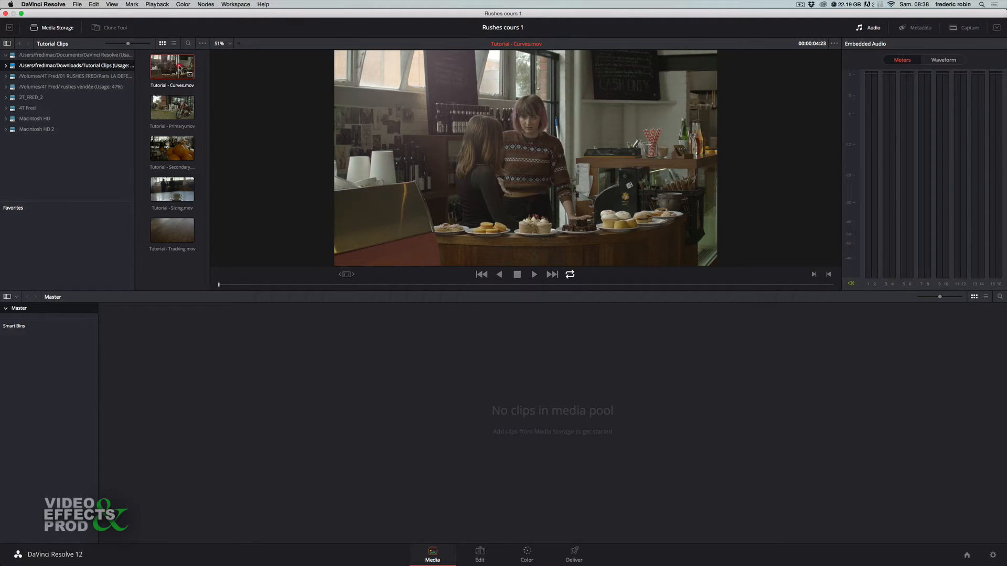
Add Tutorial - Curves.mov from Media Storage to the Master bin of the media pool
drag(179, 68, 184, 382)
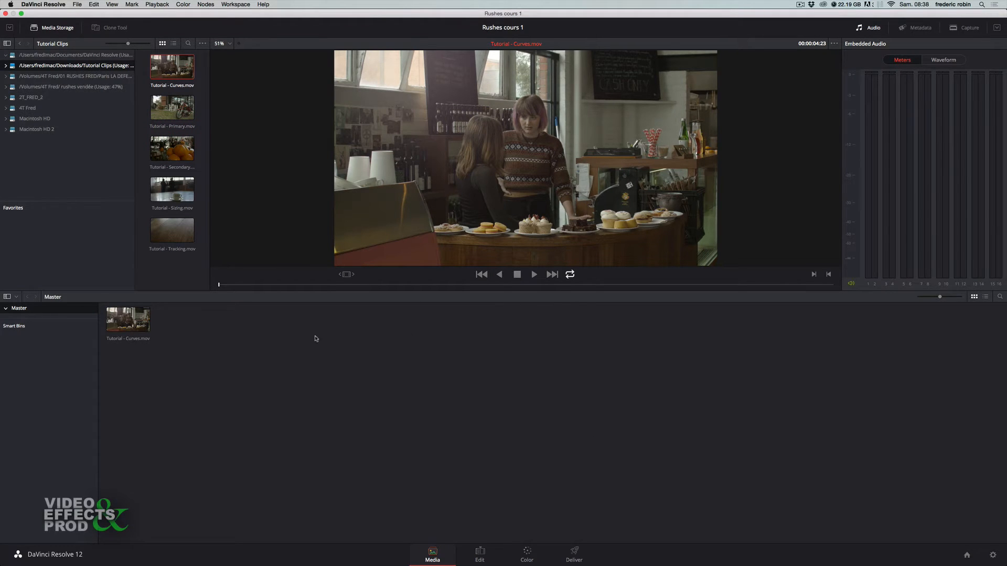
click(114, 313)
Turn on Auto Save in the project settings with an interval of 5 minutes and save the settings
click(993, 557)
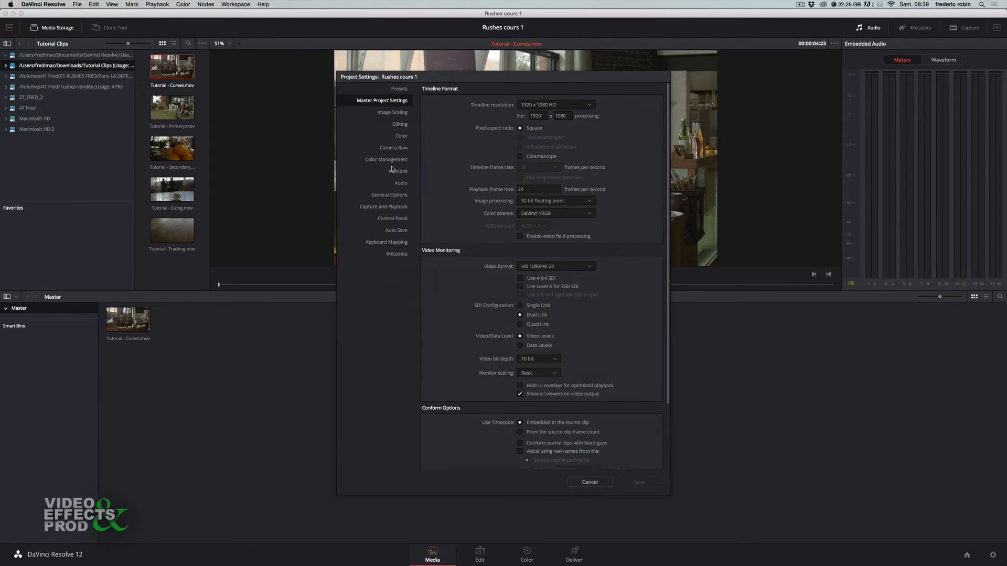
click(395, 232)
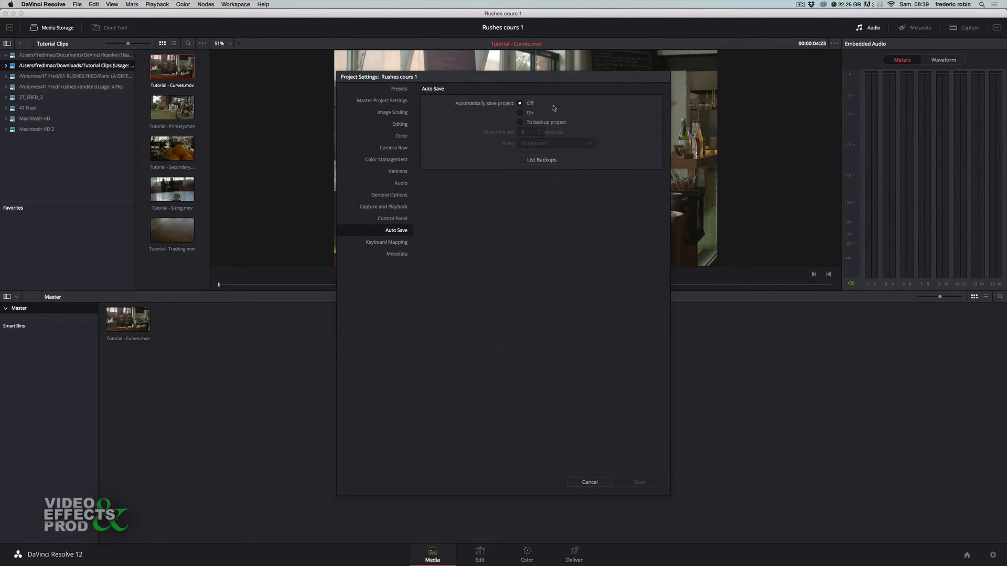
click(521, 112)
click(553, 145)
click(551, 156)
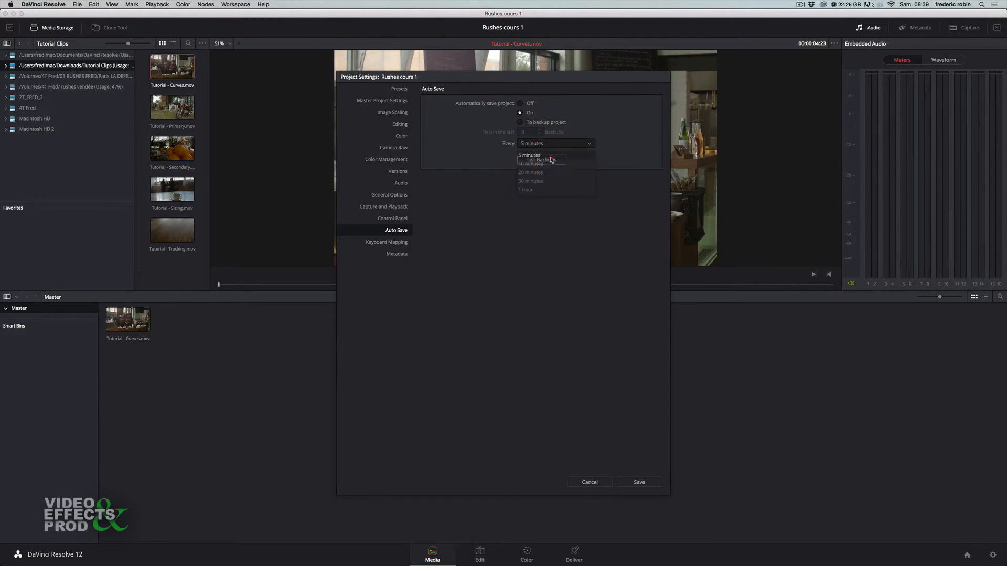
click(557, 146)
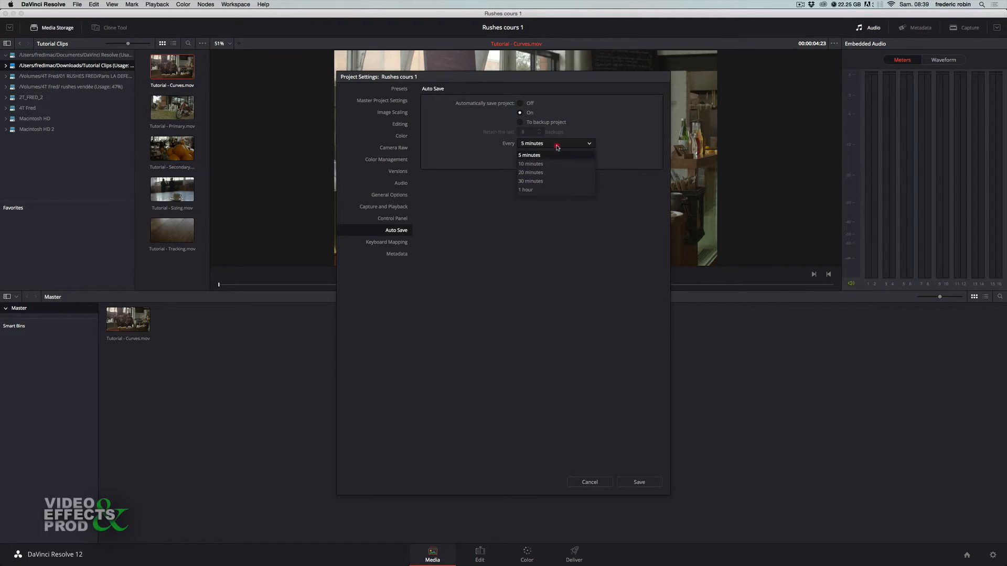
click(555, 164)
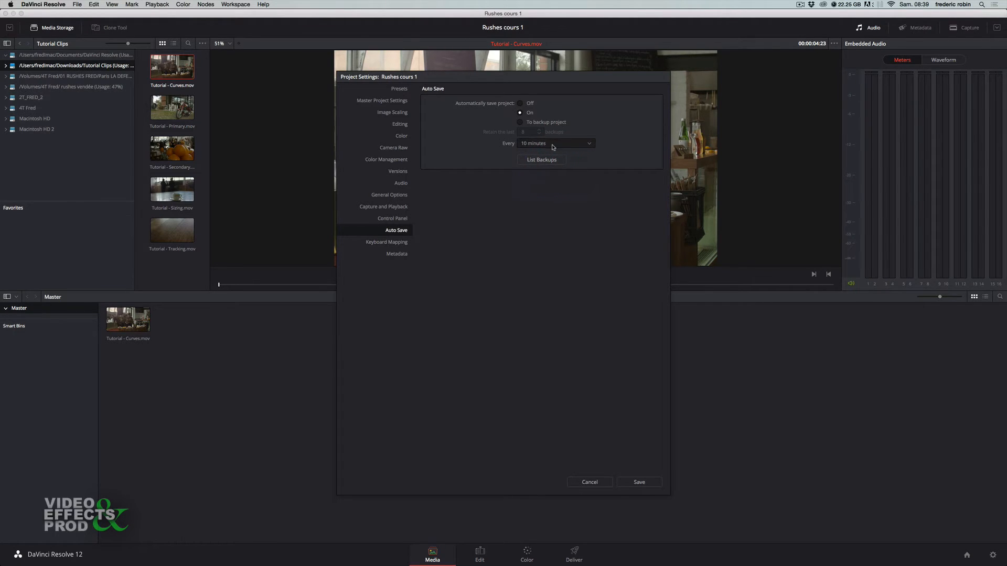
click(556, 147)
click(556, 153)
click(649, 483)
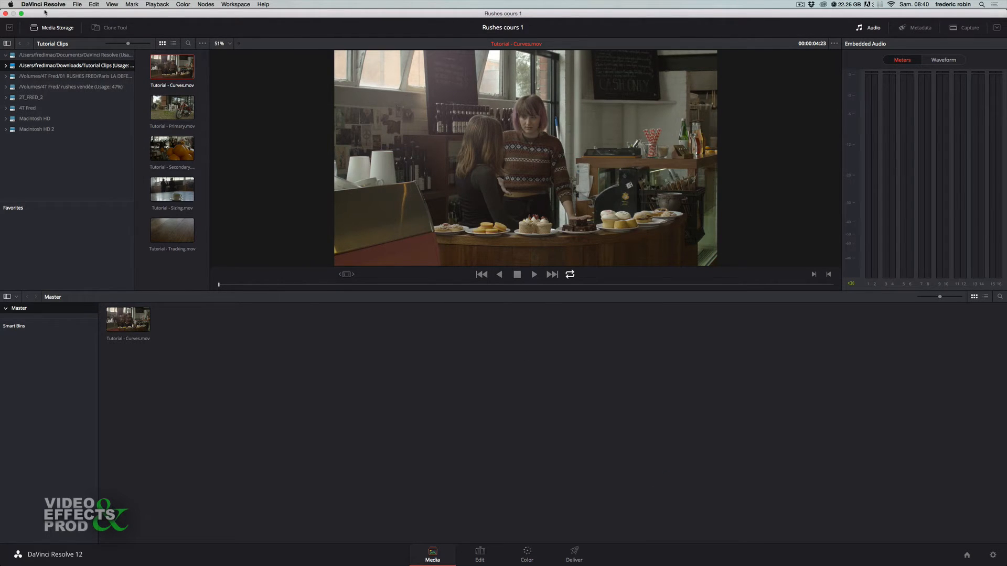
Remove Tutorial - Curves.mov from the media pool
click(616, 393)
click(127, 319)
click(120, 323)
key(BackSpace)
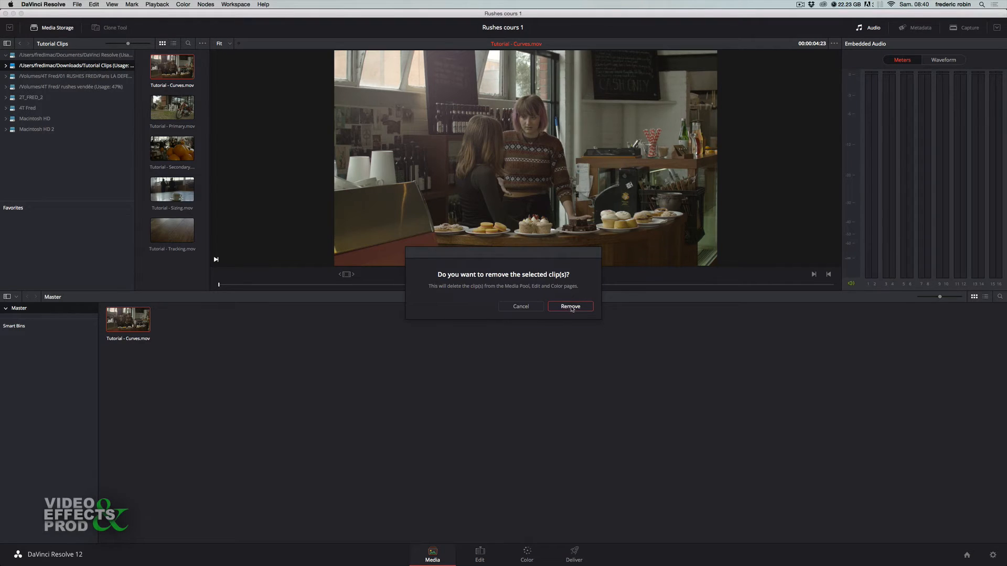
click(156, 351)
click(572, 309)
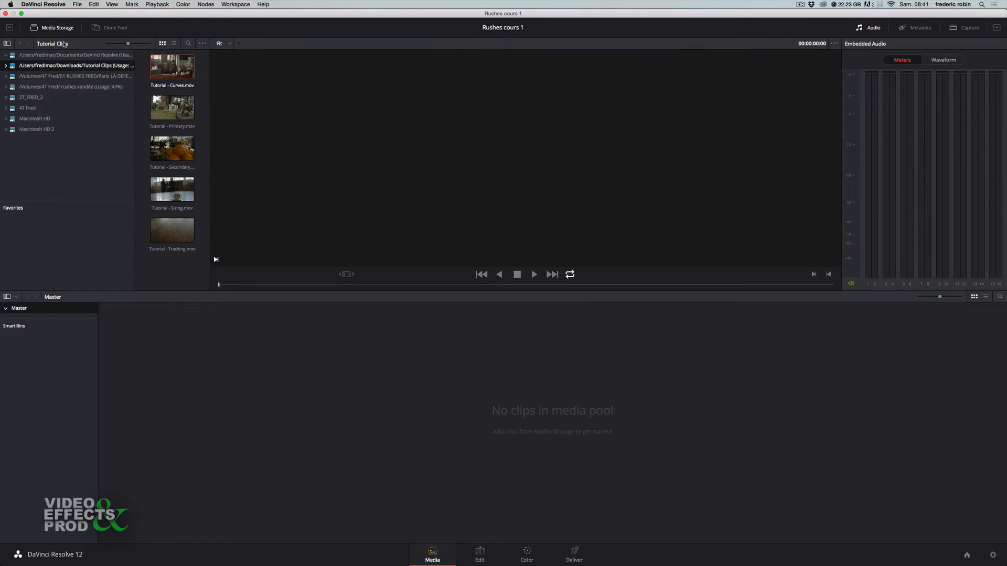
Open the ATOMOS PRORESS 422 folder inside the Paris LA DEFENSE rushes in Media Storage
click(82, 77)
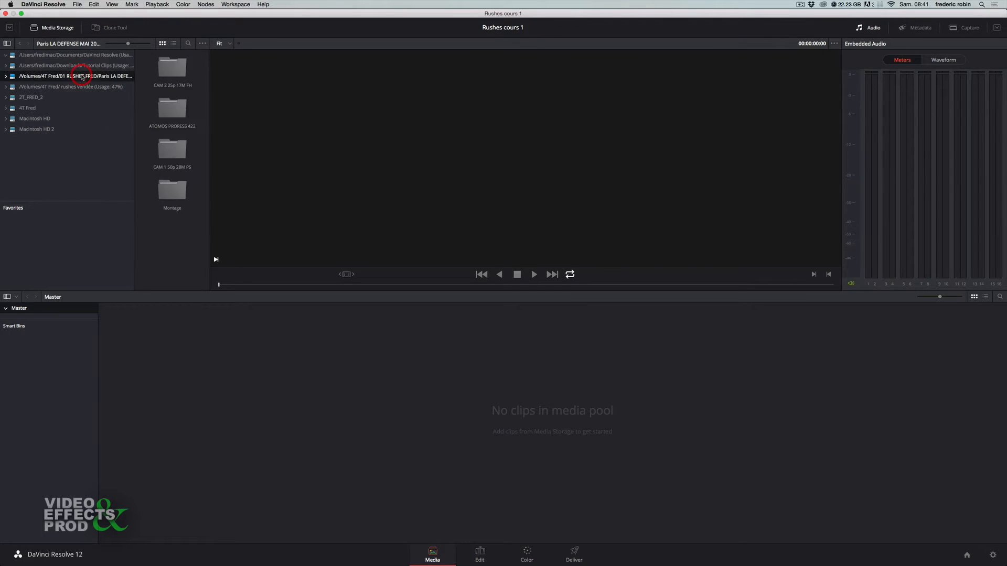
click(175, 117)
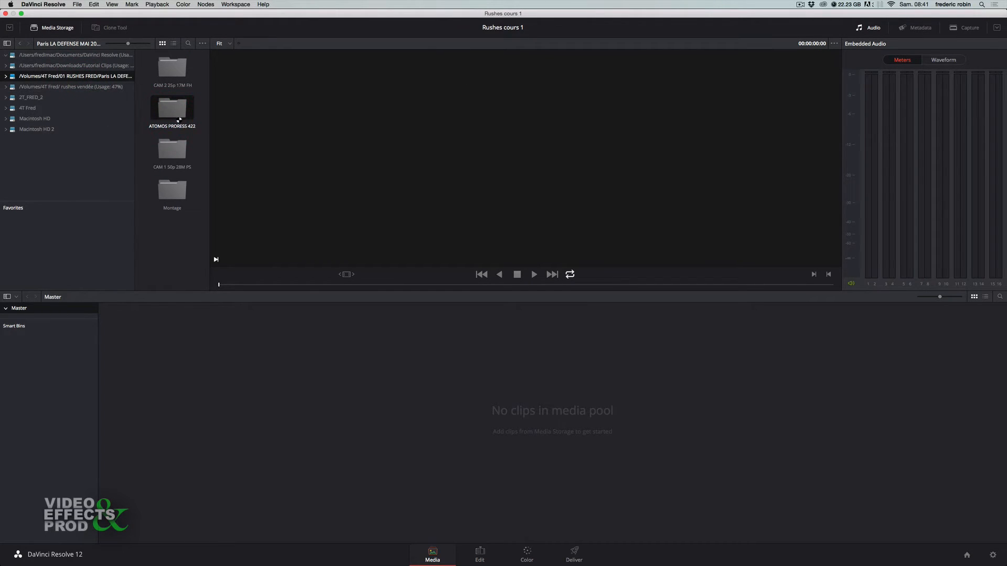
double_click(179, 120)
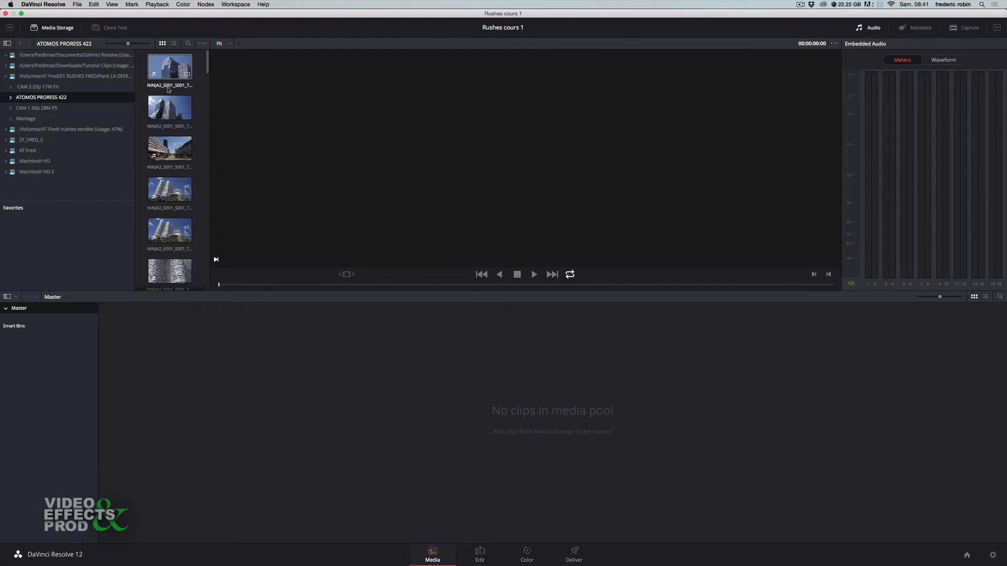
Add the fourth NINJA2 clip, ending in T040, to the media pool and change the project's frame rate and video format to match
click(168, 112)
click(184, 180)
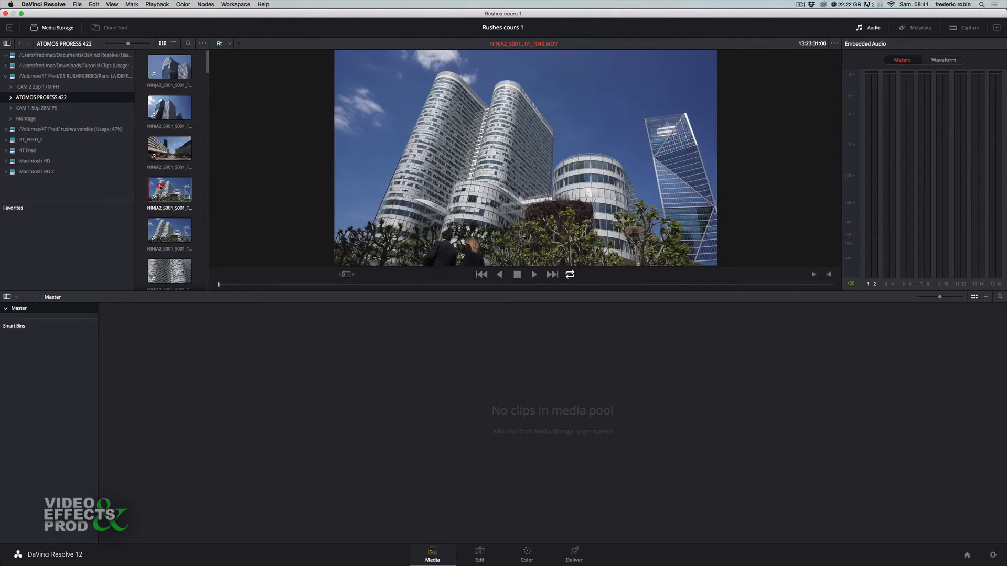
drag(183, 180, 151, 364)
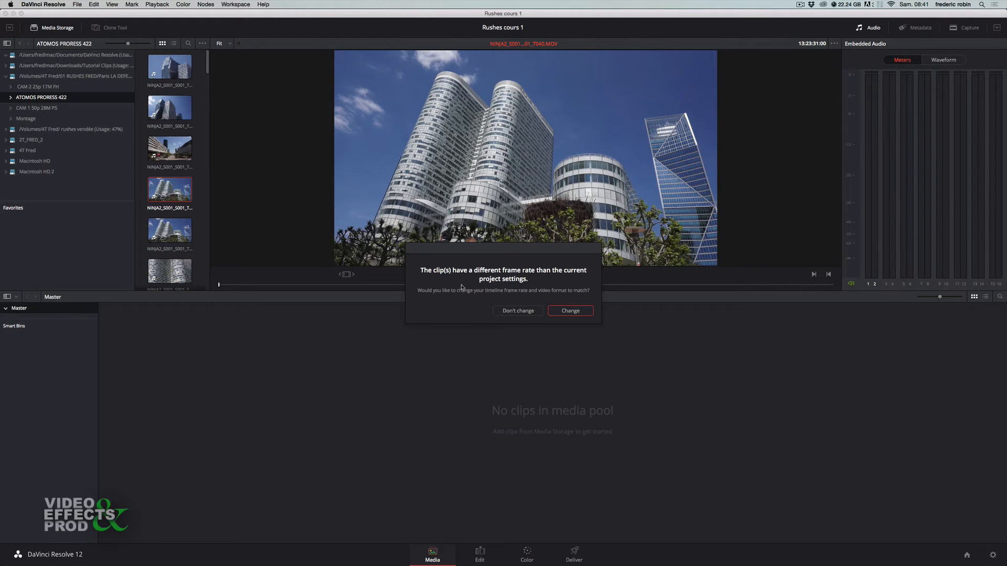
click(582, 311)
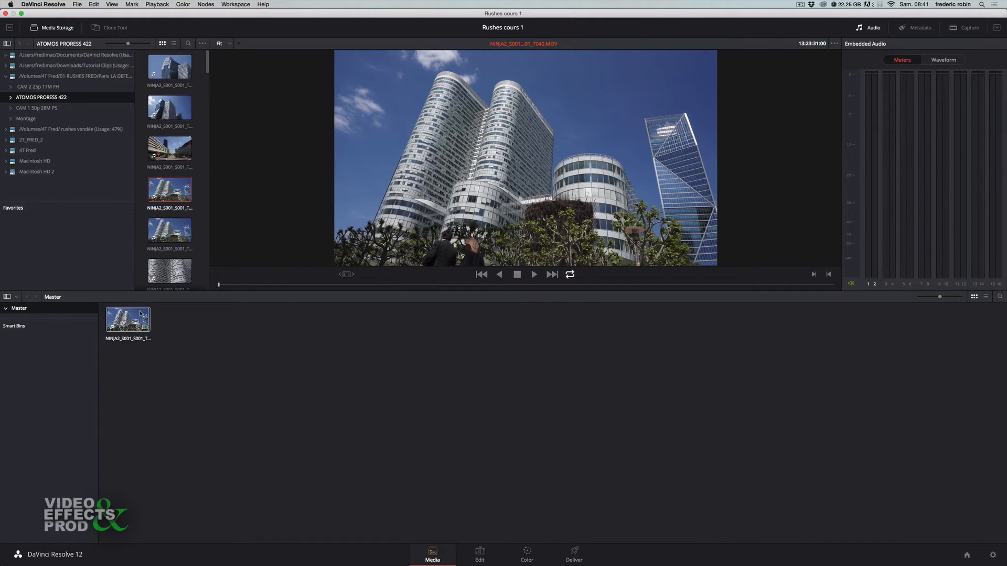
Examine the image processing and color science options in the Master Project Settings
click(993, 555)
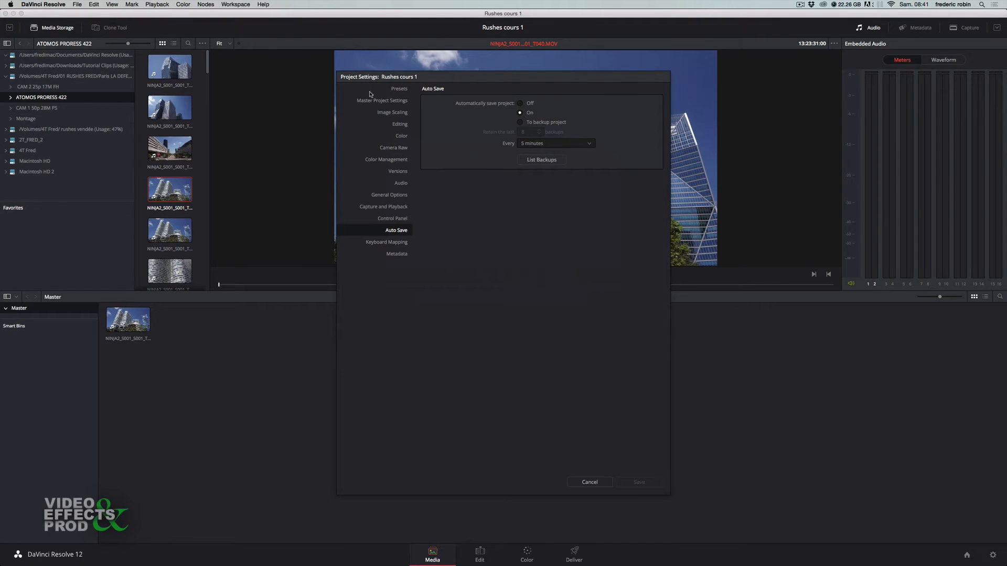
click(400, 90)
click(401, 102)
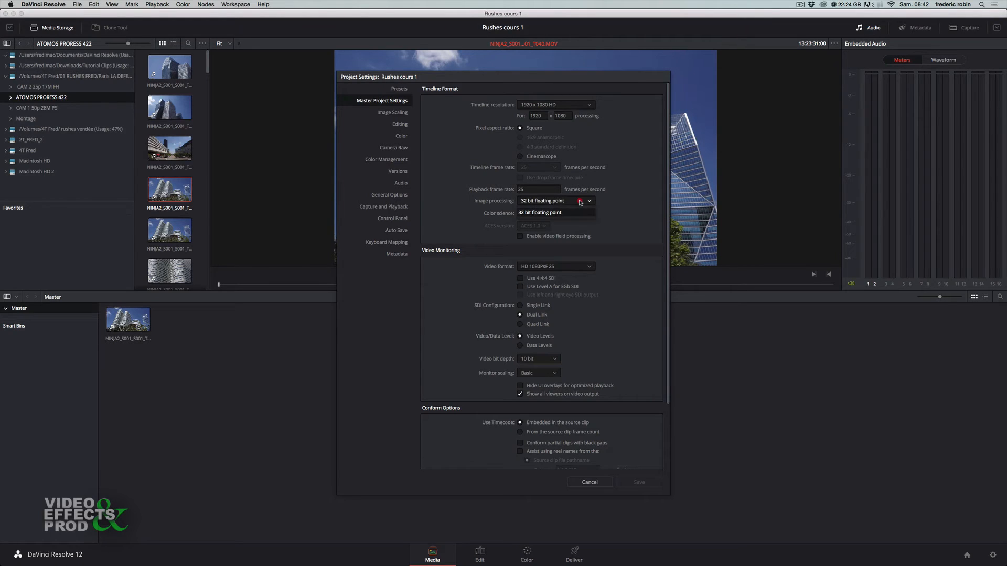
click(619, 201)
click(559, 215)
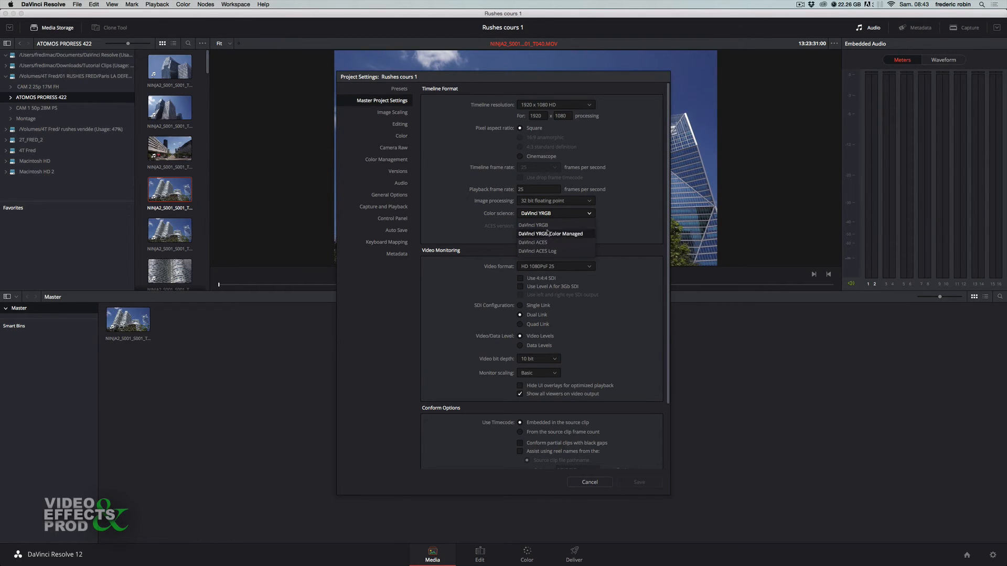
click(567, 215)
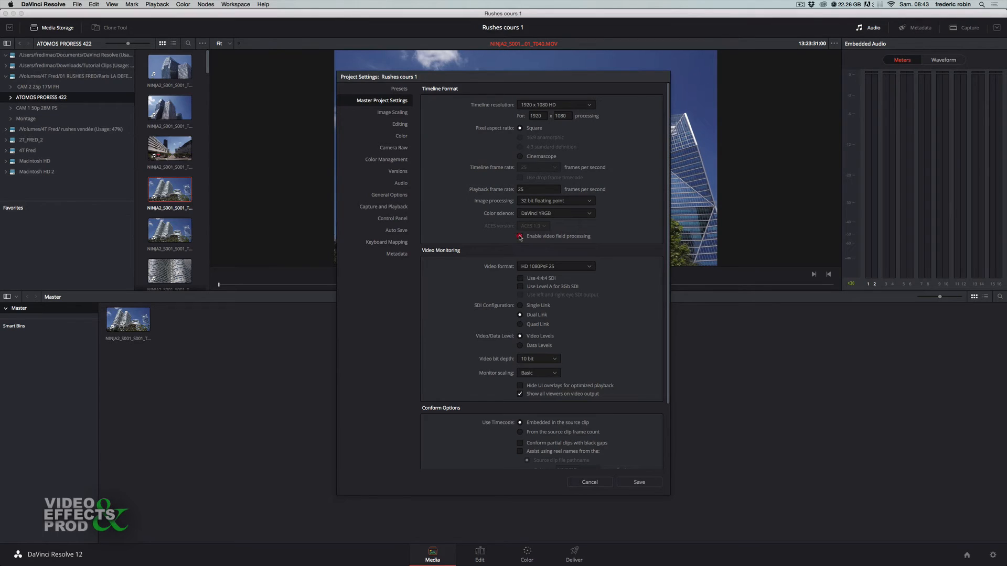
Try the video field processing option and cancel the project settings
click(519, 237)
click(521, 238)
click(521, 237)
click(597, 483)
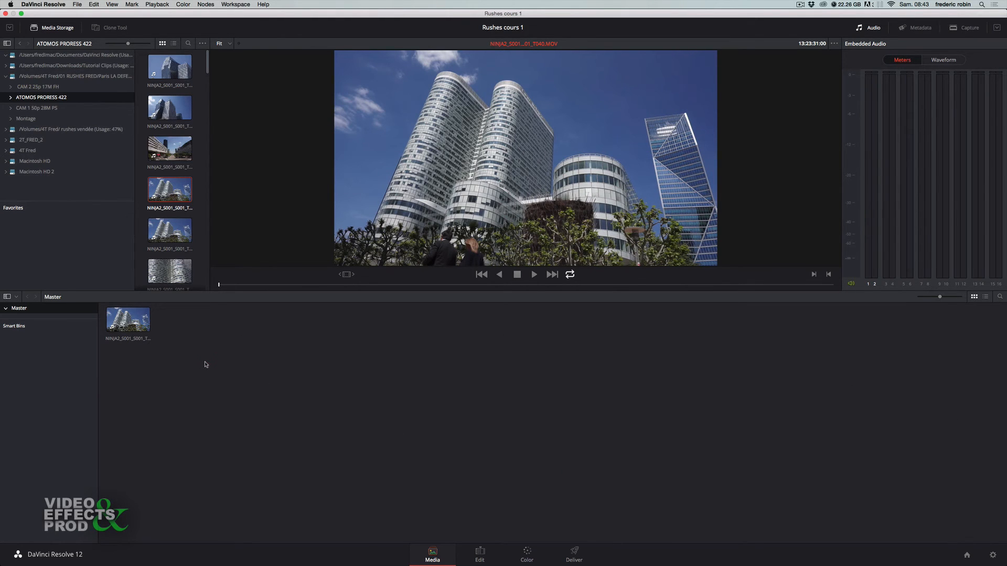
Remove the NINJA2 clip from the media pool
drag(205, 364, 117, 315)
key(BackSpace)
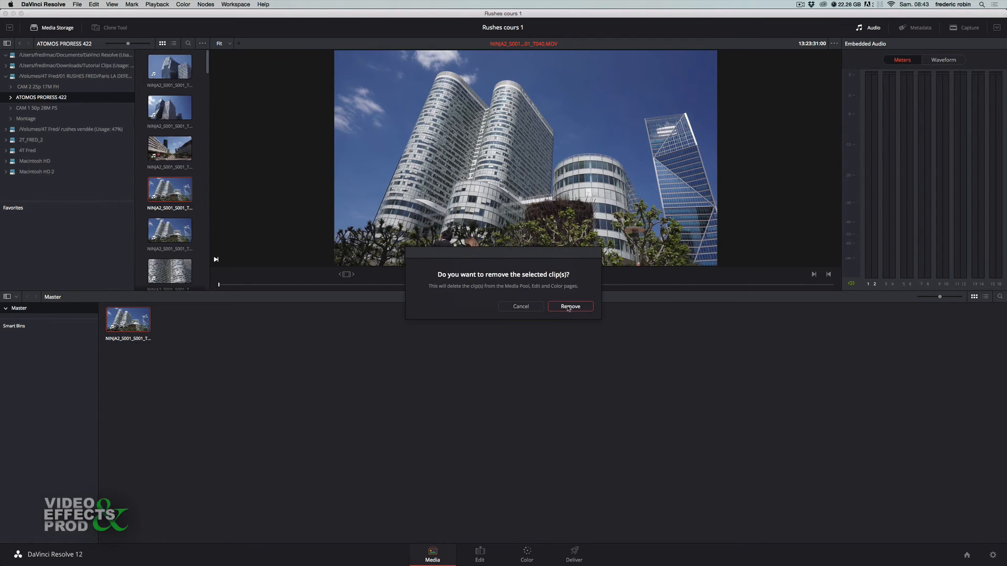
click(570, 306)
Set the timeline frame rate to 29.97 frames per second in the Master Project Settings and save
click(993, 555)
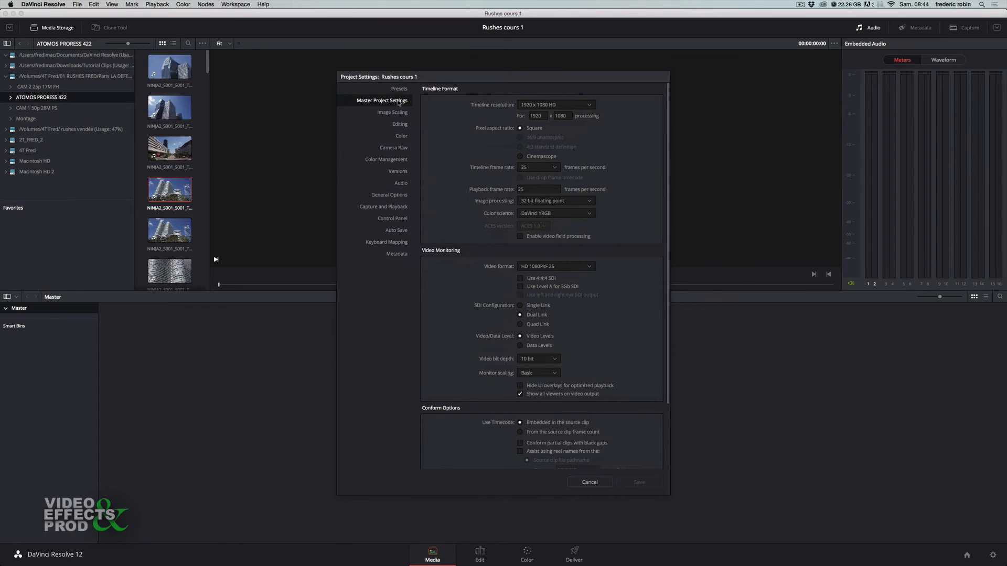
click(555, 169)
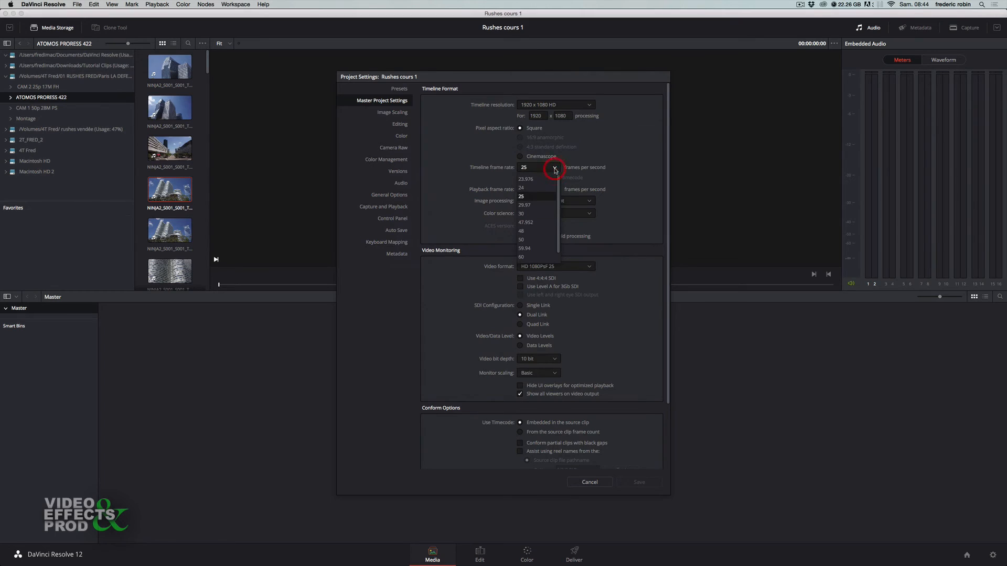
click(540, 206)
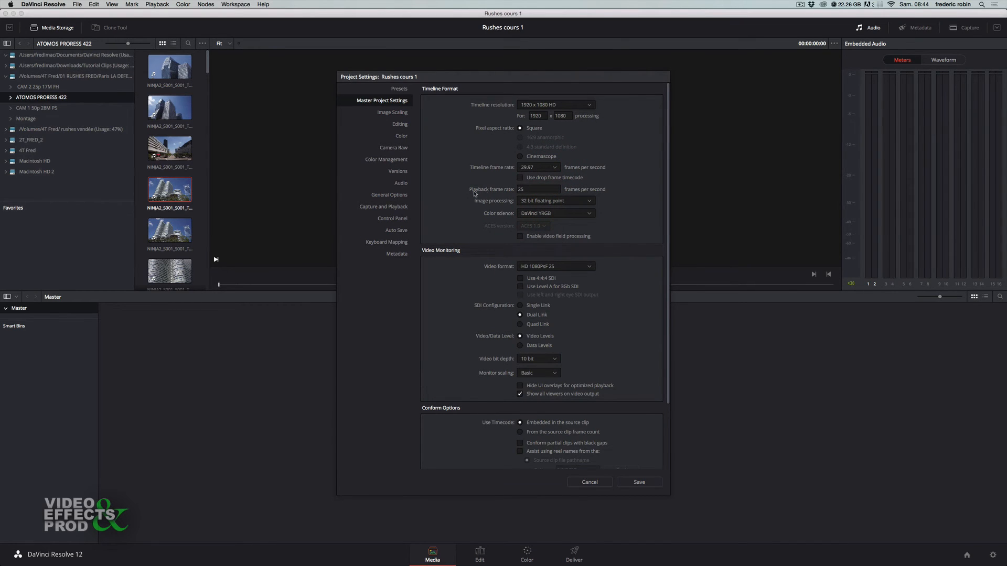
click(547, 191)
click(452, 180)
click(637, 483)
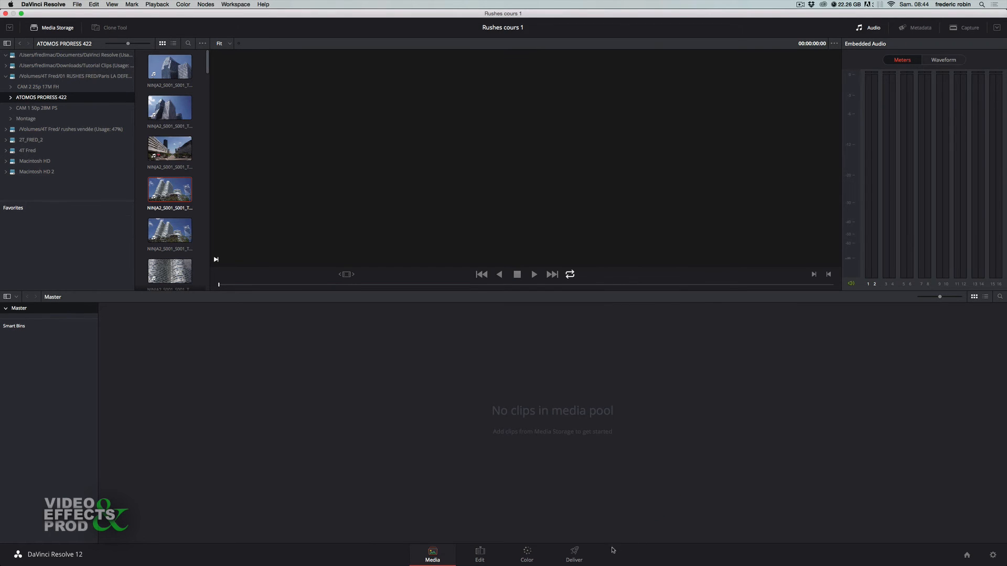
Preview two clips from the ATOMOS PRORESS 422 folder, and widen the media storage browser with larger thumbnails
click(169, 230)
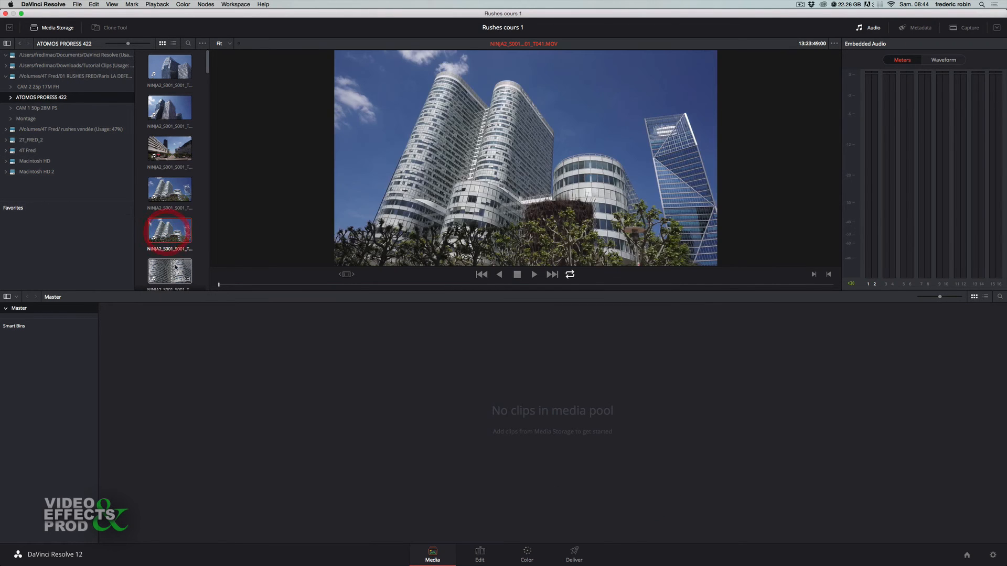
click(169, 271)
drag(205, 64, 208, 68)
drag(210, 176, 462, 209)
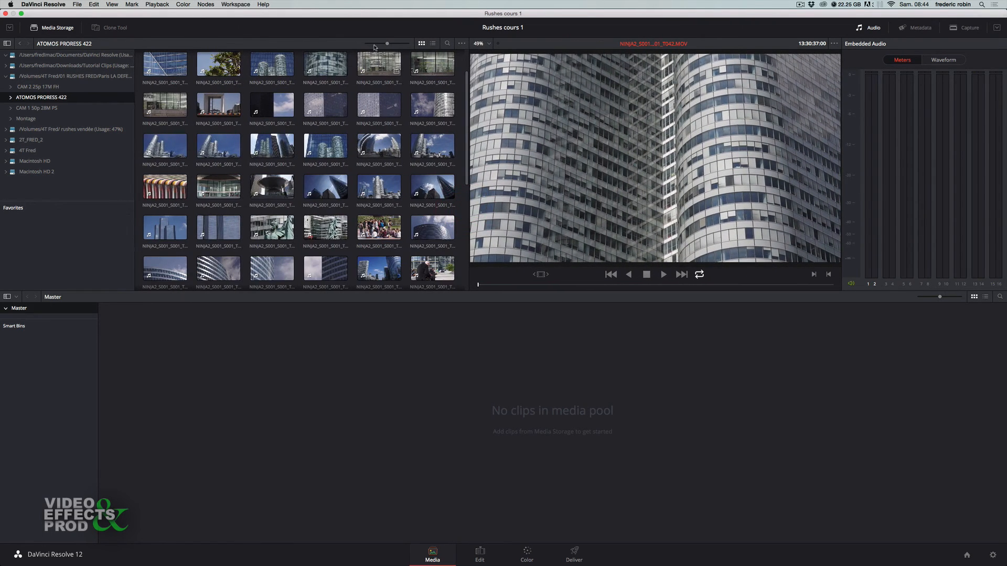
mouse_move(389, 44)
mouse_down()
mouse_move(378, 45)
mouse_move(408, 43)
mouse_up()
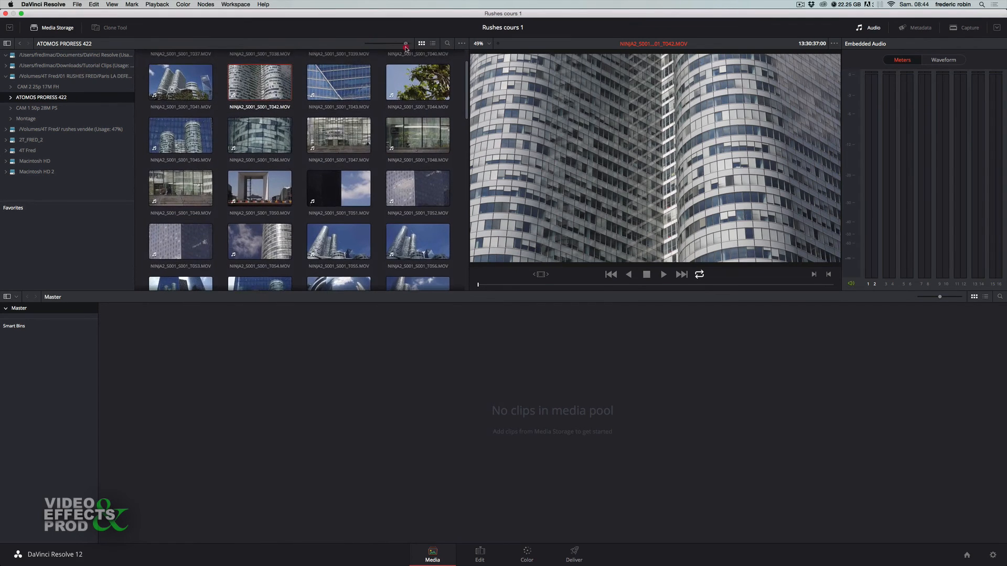
Try the list view and display options of the media storage browser, and shrink its clip thumbnails
click(432, 43)
click(422, 44)
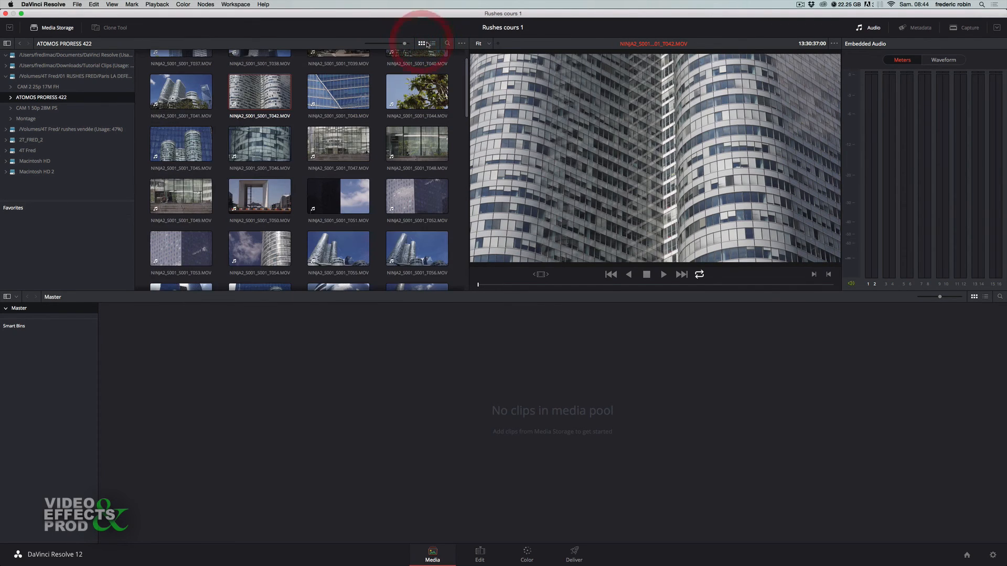
click(463, 43)
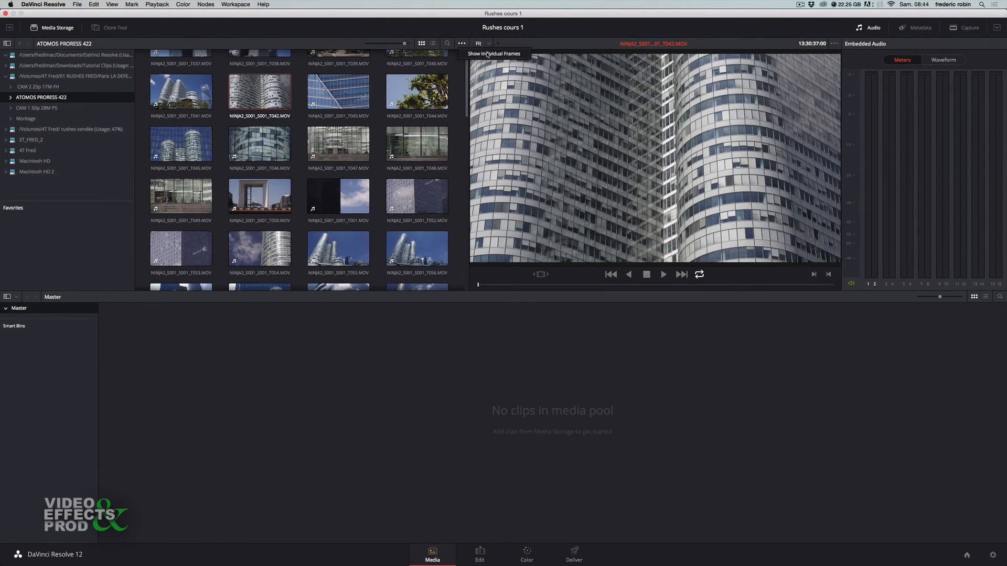
click(480, 43)
click(489, 54)
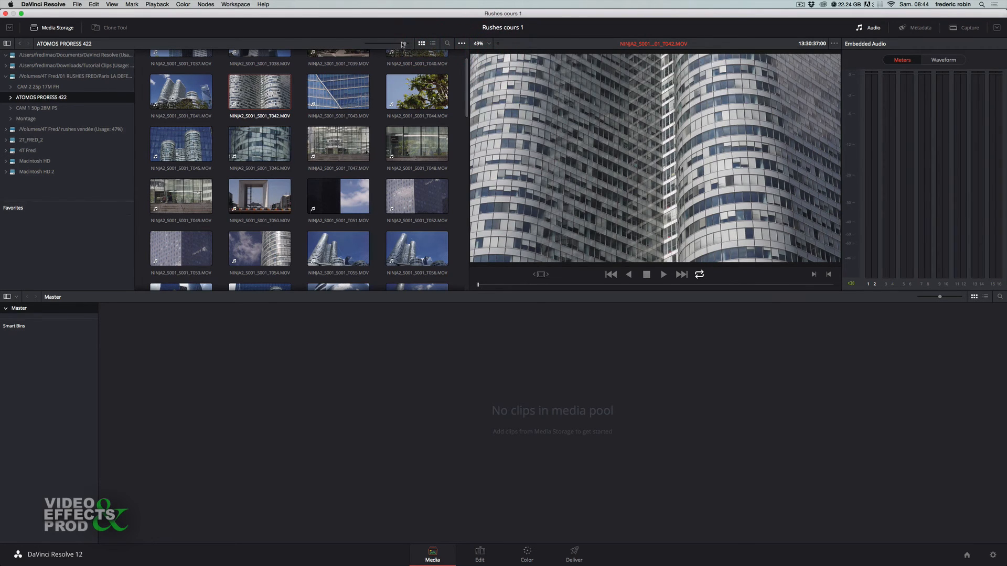
drag(405, 43, 363, 44)
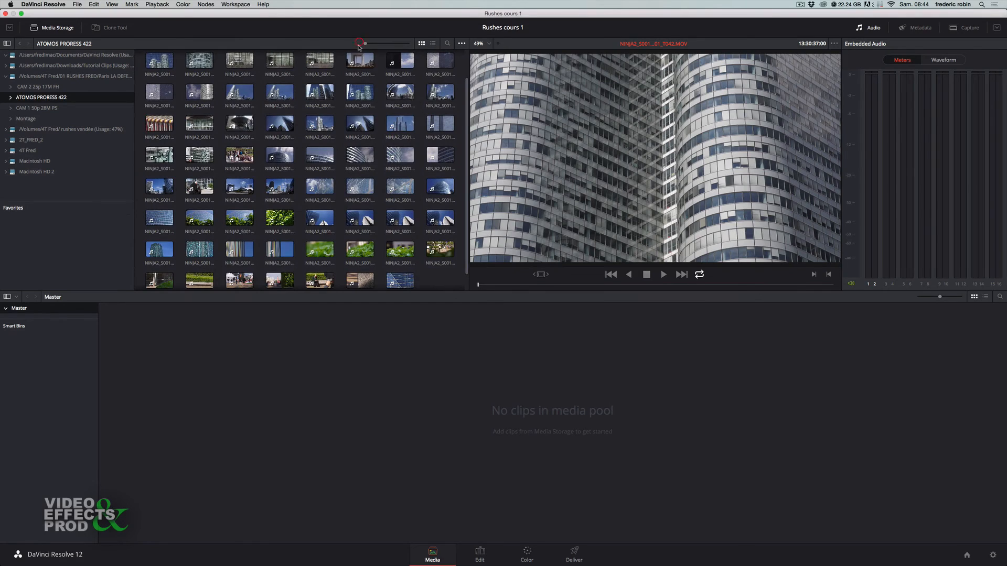
Add the NINJA2_S001_S001_T090.MOV clip to the media pool and change the timeline frame rate and video format to match it
click(361, 219)
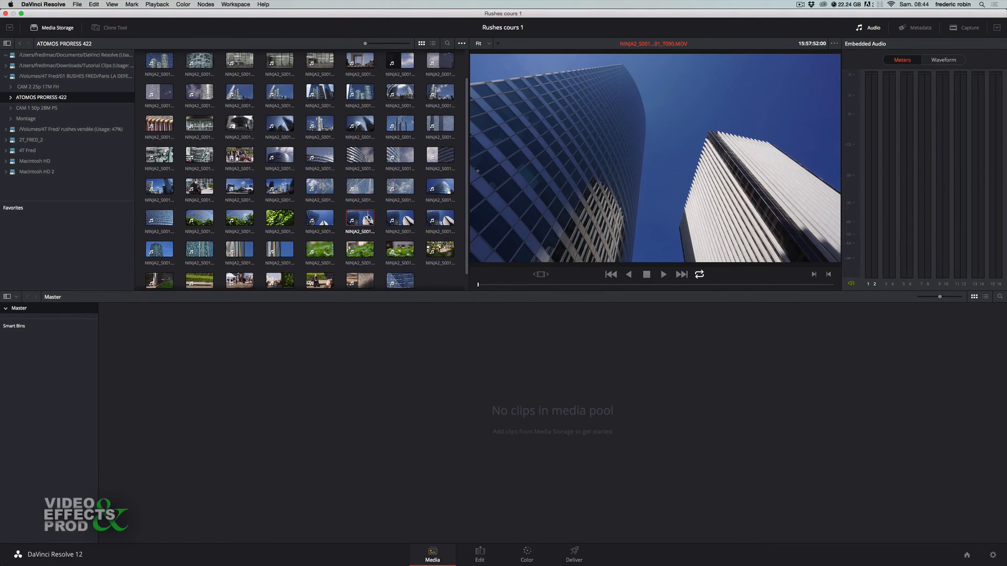
drag(366, 223, 191, 366)
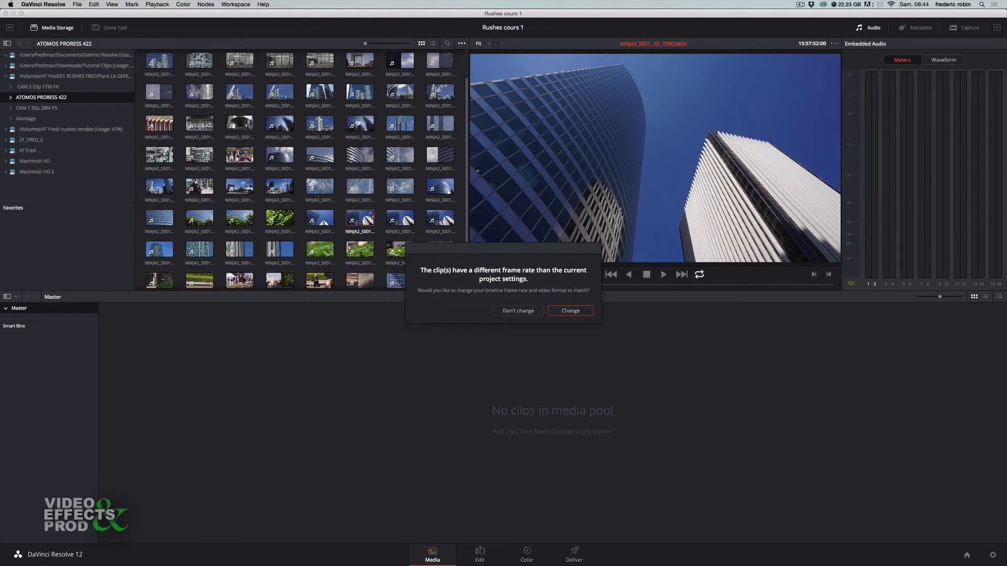
click(570, 312)
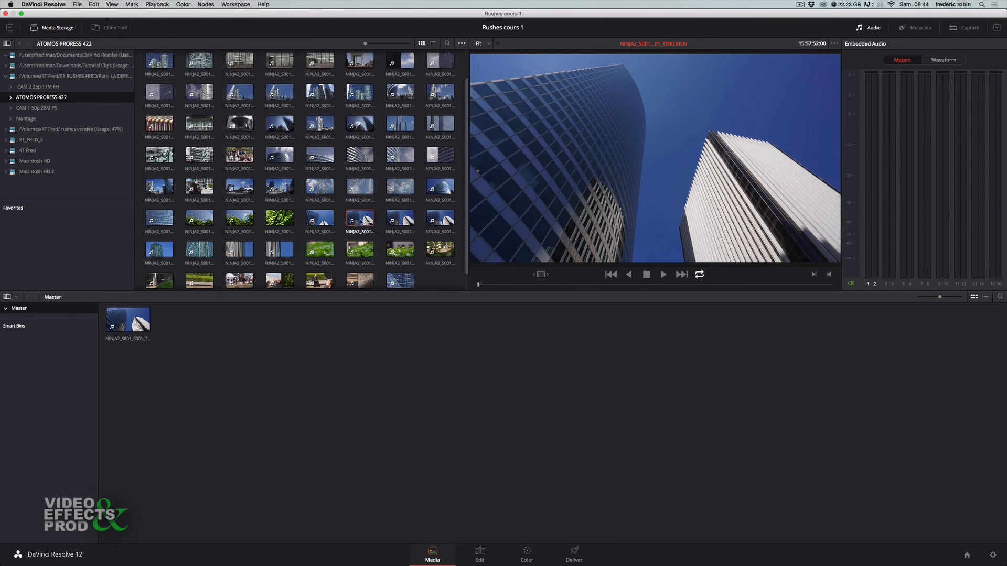
Display the metadata of the T090 clip in the media pool
click(915, 27)
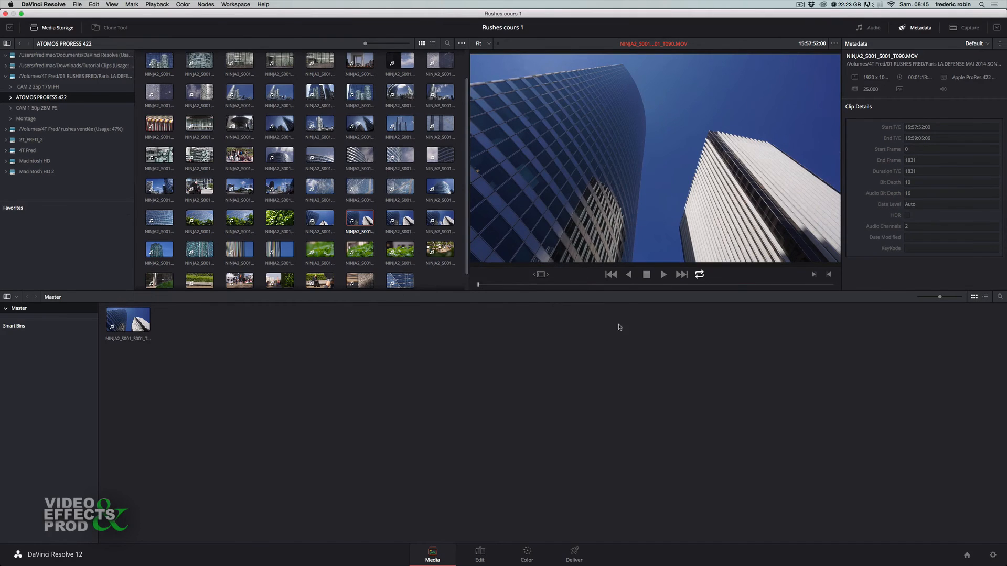
click(214, 355)
click(134, 319)
Expand the media storage browser to full height and narrow it to a single column of thumbnails
click(10, 27)
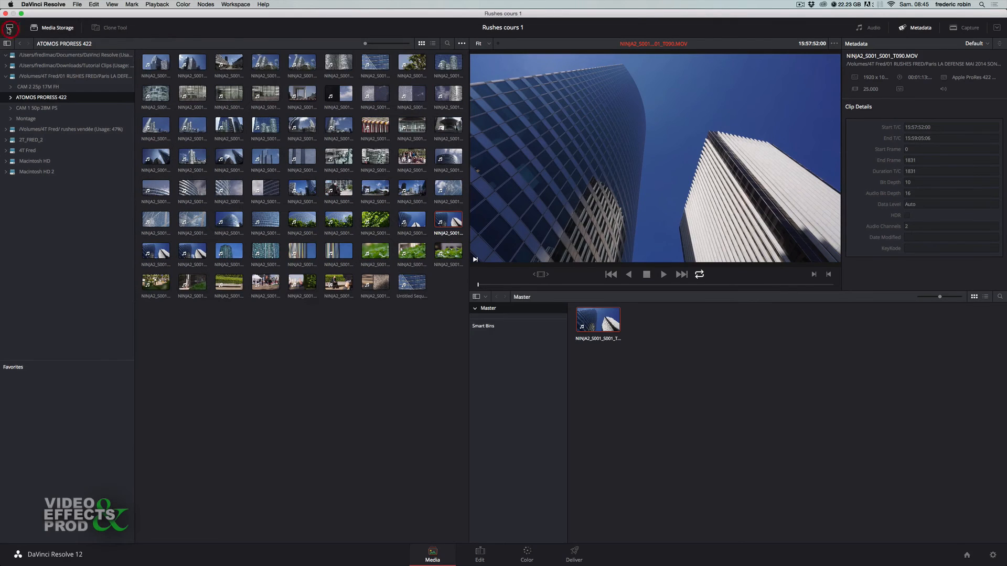
click(10, 28)
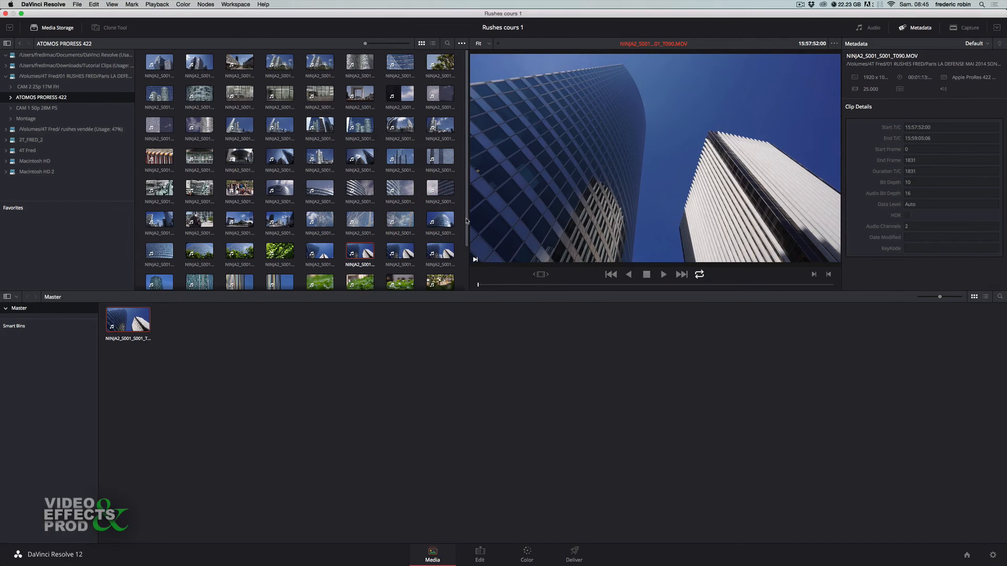
drag(469, 223, 346, 225)
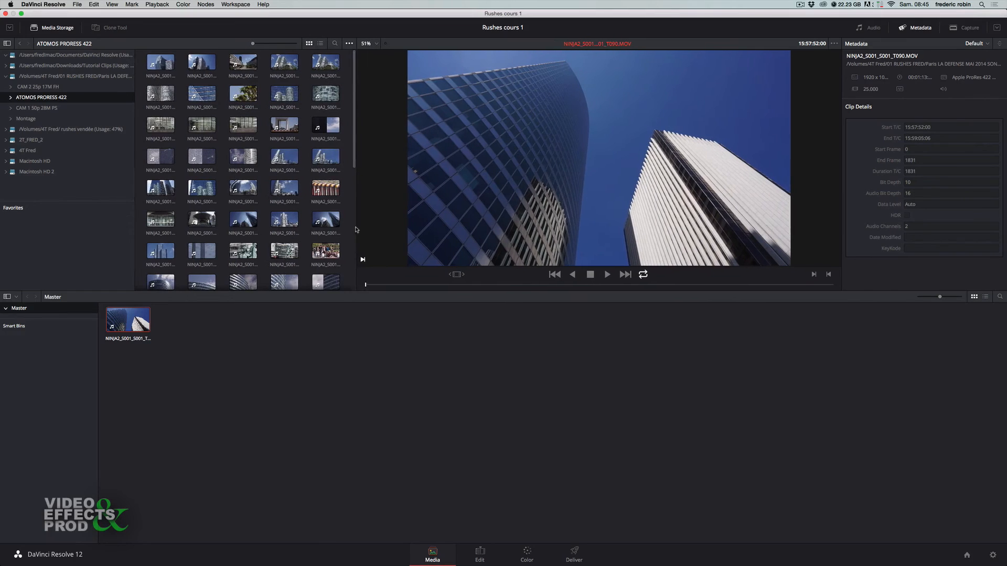
click(9, 28)
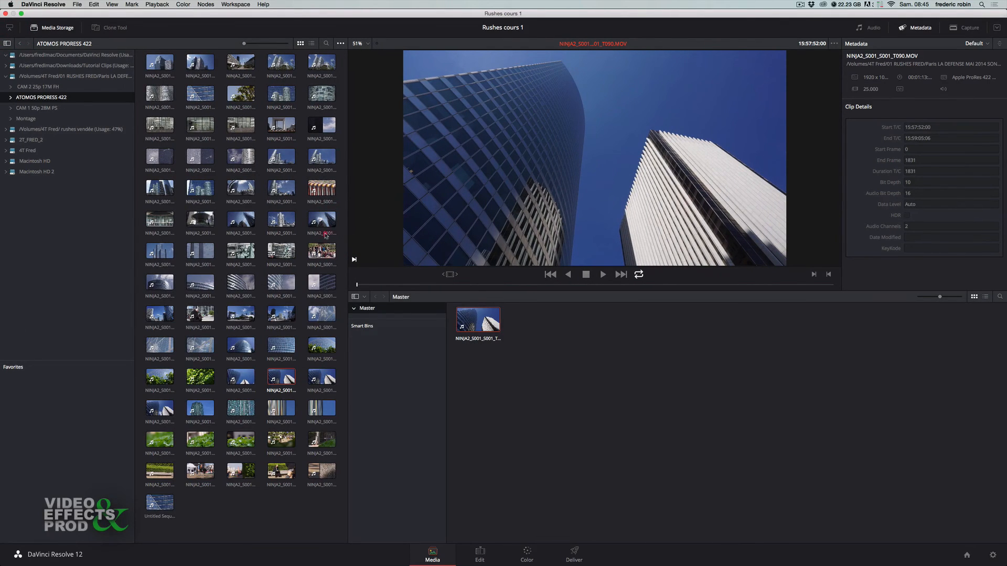
drag(349, 276, 141, 276)
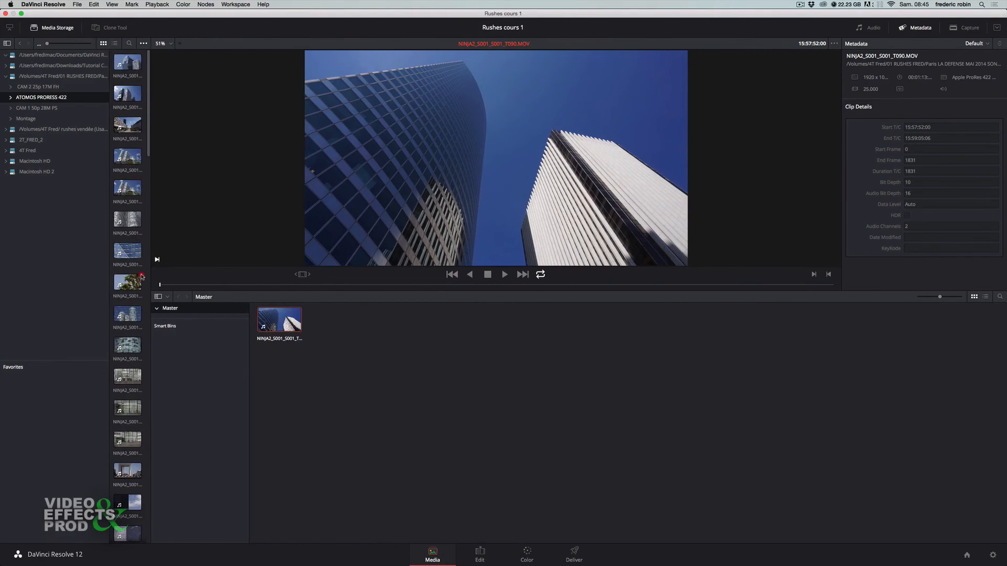
click(409, 285)
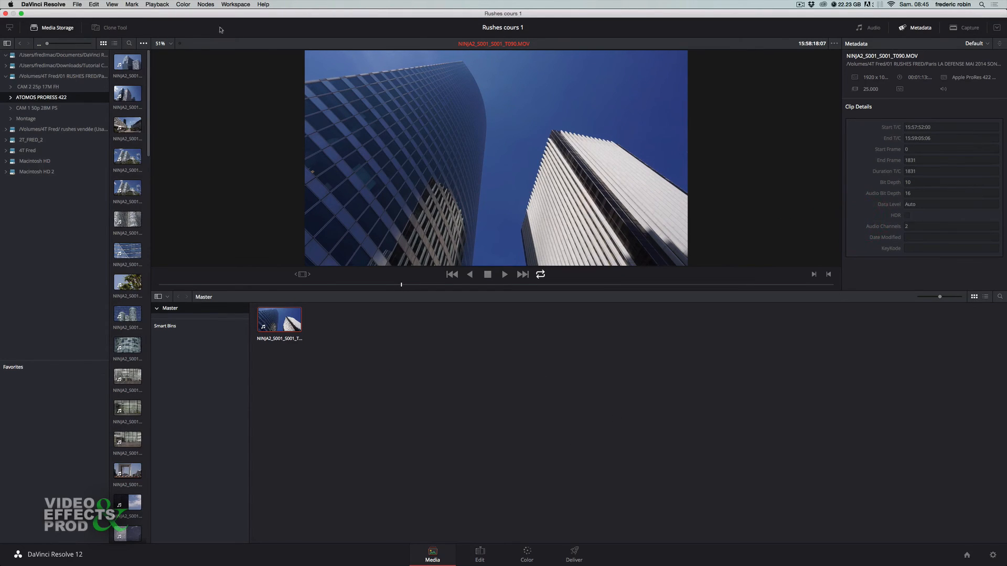
Reset the workspace to the default UI layout
click(234, 5)
click(238, 5)
click(239, 6)
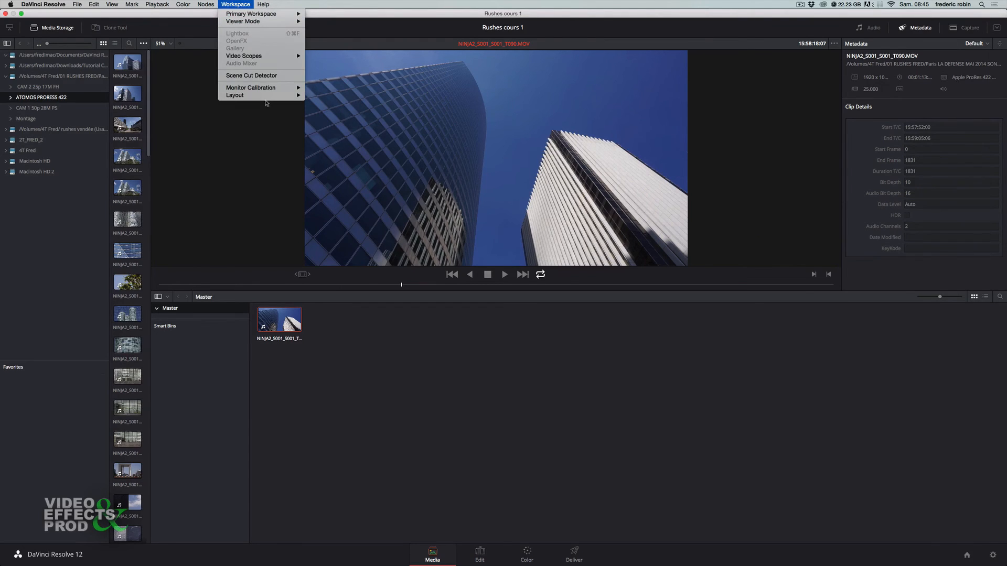
mouse_move(272, 96)
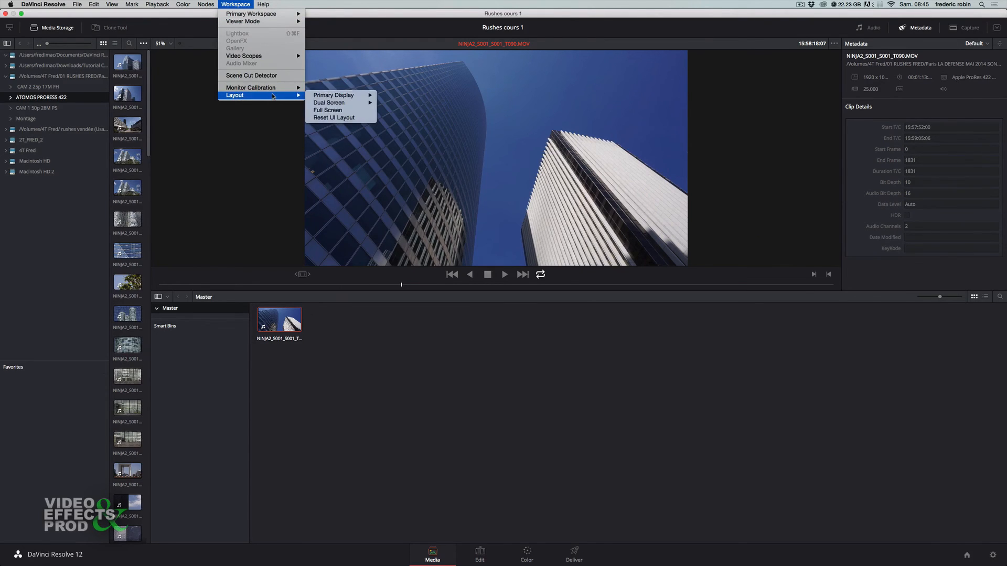
click(335, 117)
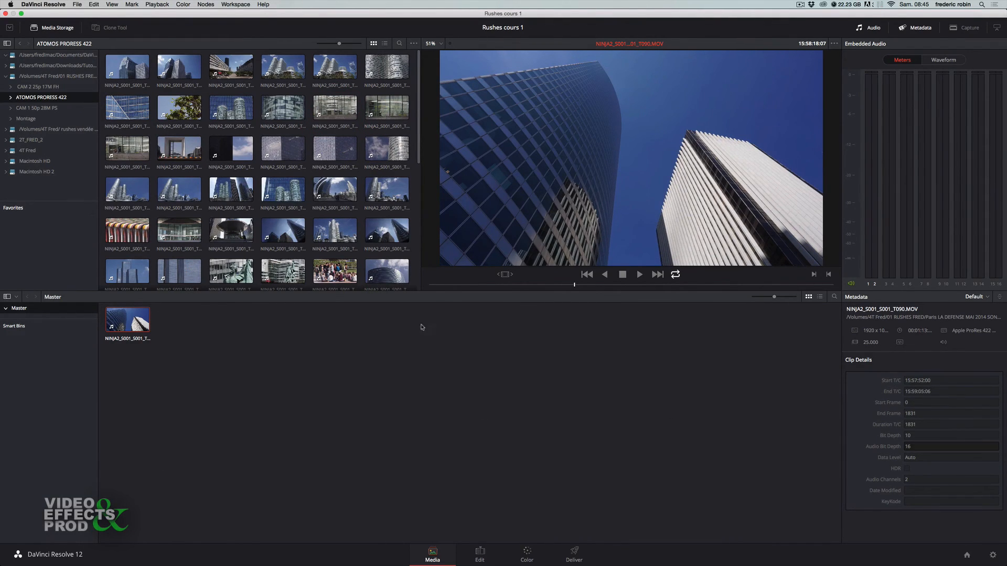
Review the workspace layout options and choose Display 1 as the primary display
click(236, 4)
mouse_move(255, 97)
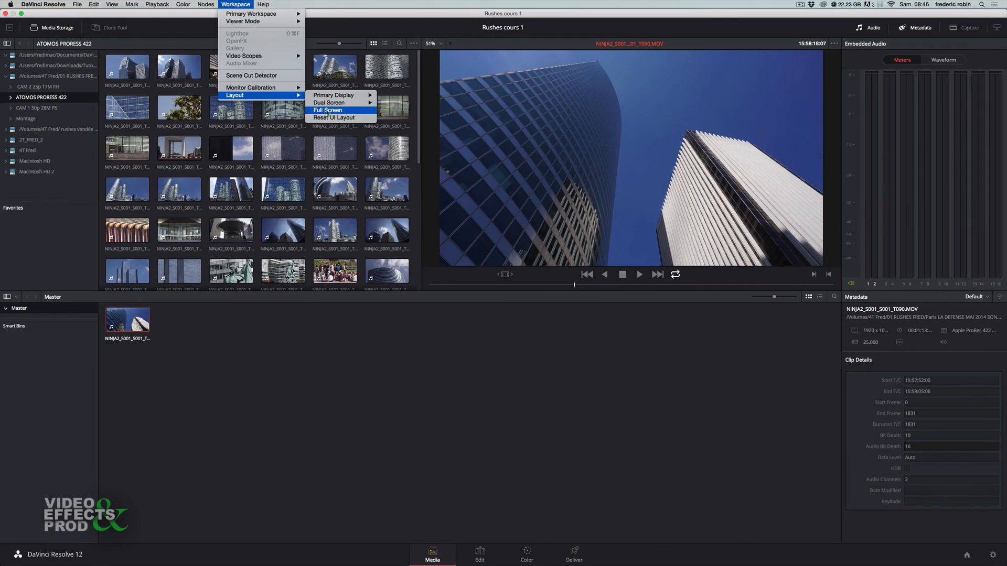
mouse_move(339, 104)
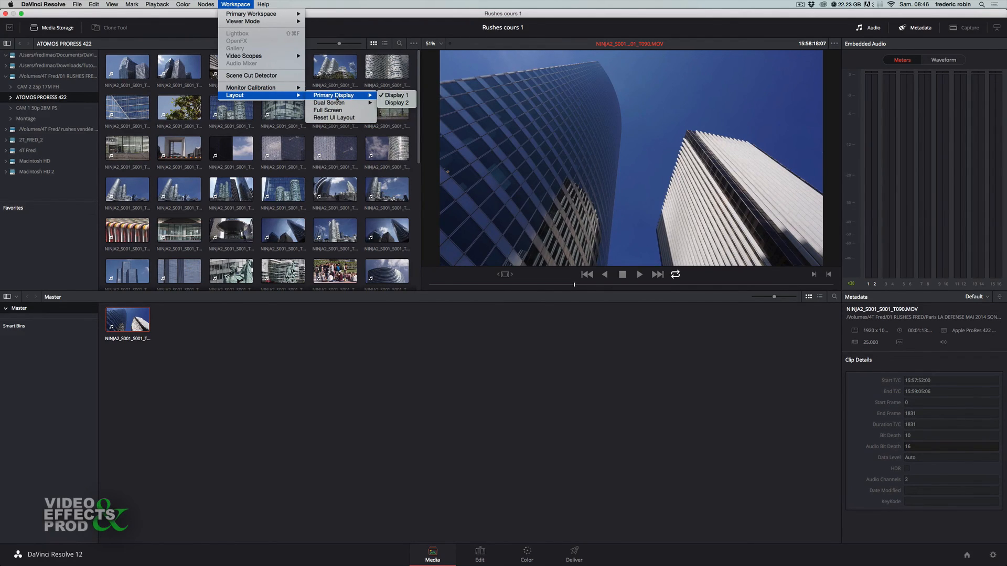
click(396, 95)
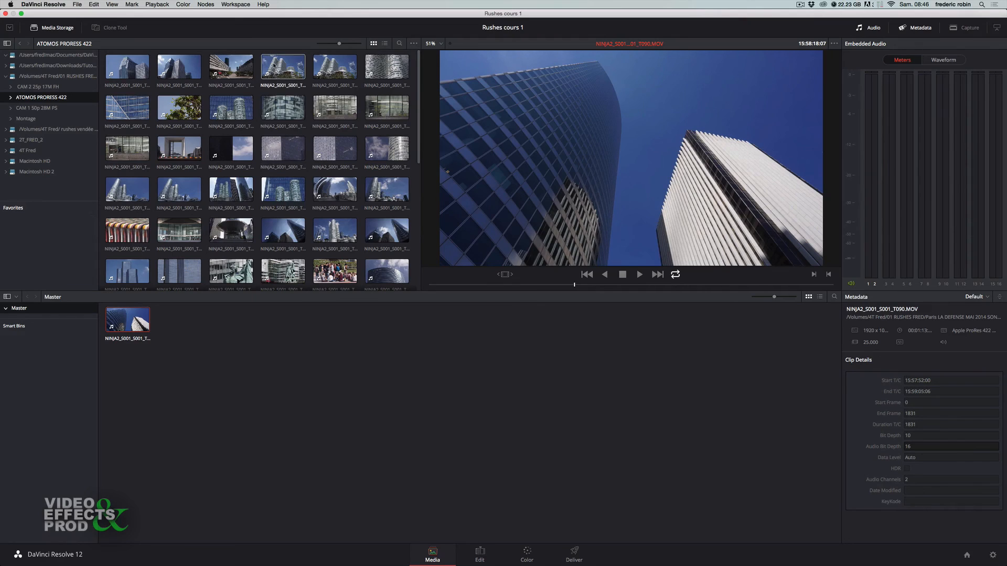
Add the white towers clip, the T039 esplanade clip and a range of clips ending with Untitled Sequence.01.mov to the media pool
drag(283, 66, 181, 322)
drag(230, 67, 262, 340)
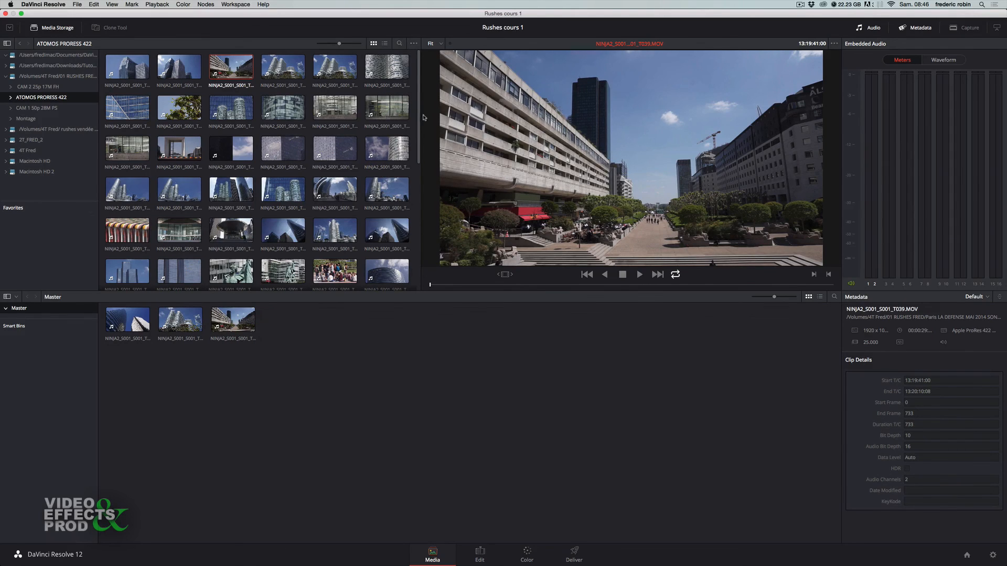
drag(420, 121, 304, 382)
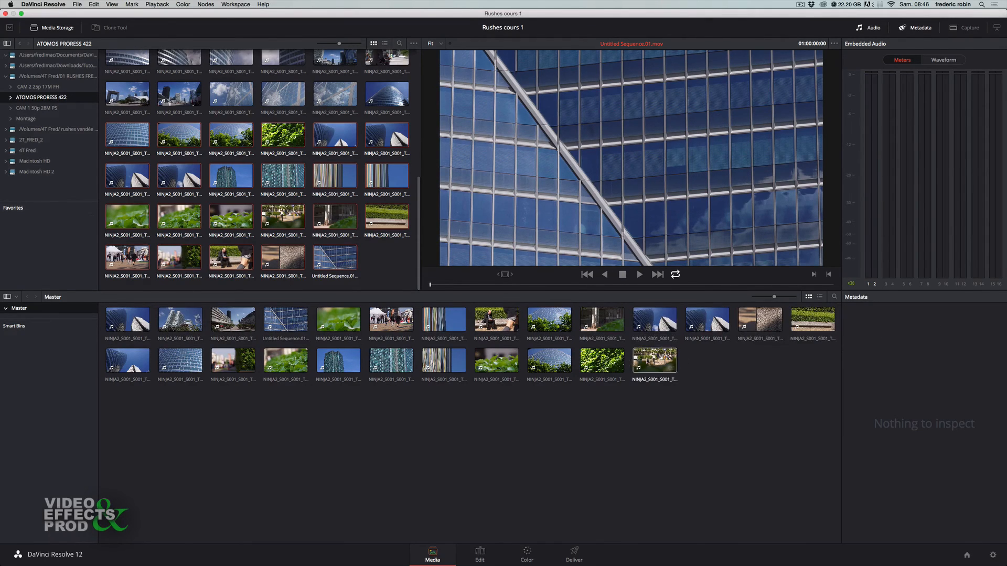
Browse through the imported media pool clips in the viewer and briefly play NINJA2_S001_S001_T089.MOV
click(136, 320)
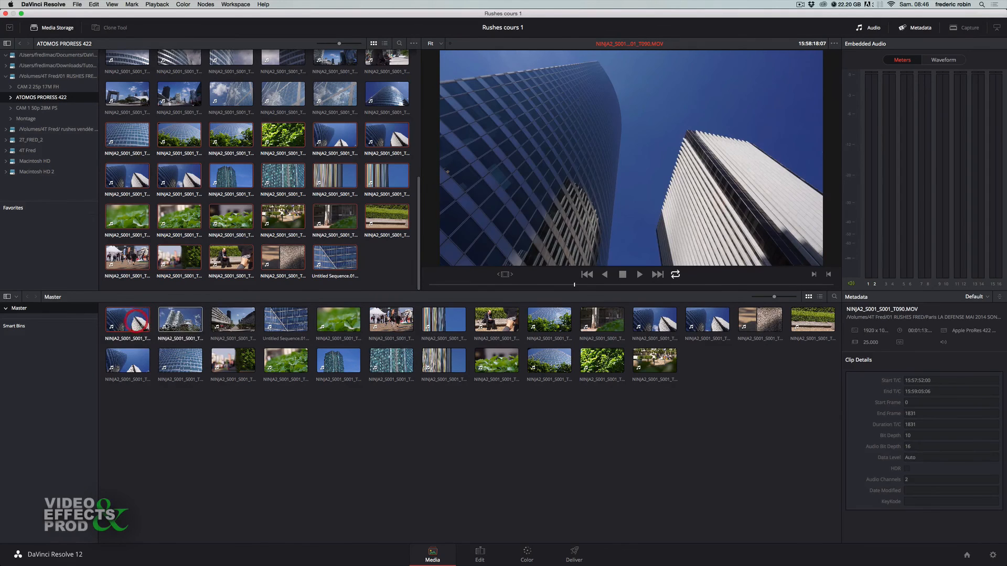
key(Right)
key(Right)
key(Right)
key(Right)
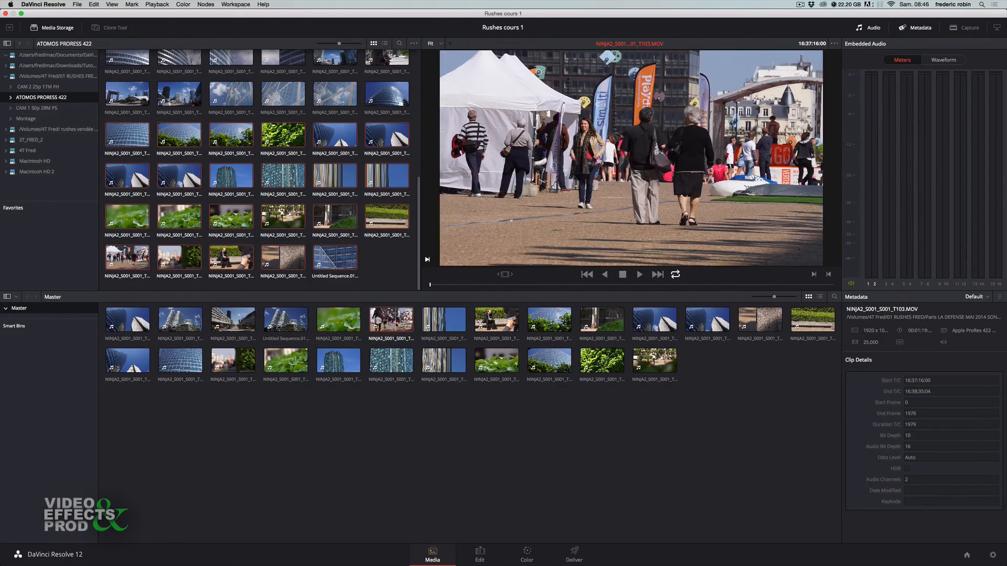
key(Right)
key(Right)
key(Right)
key(Right)
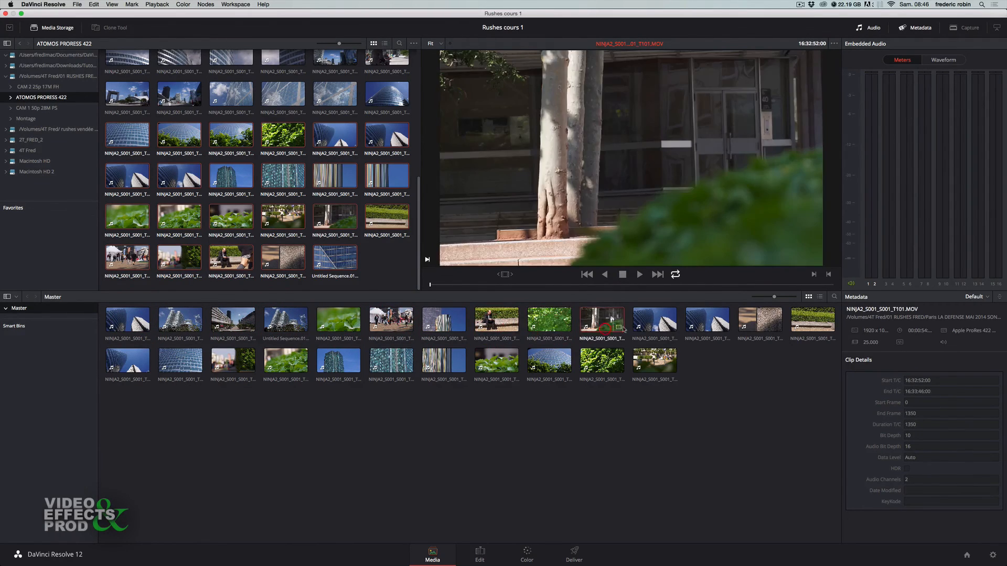
key(Right)
key(Right)
key(Right)
key(Right)
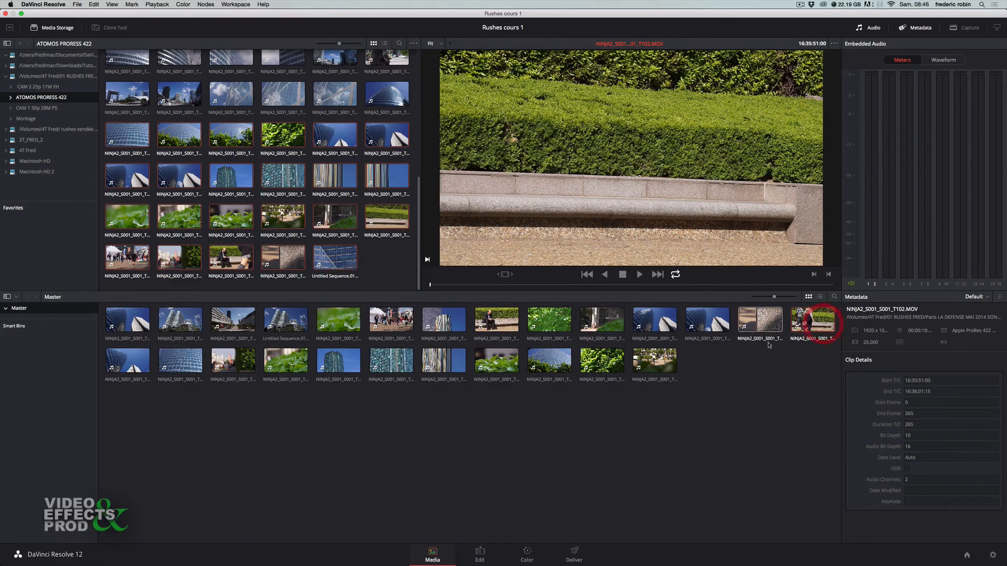
key(Down)
key(Left)
key(Left)
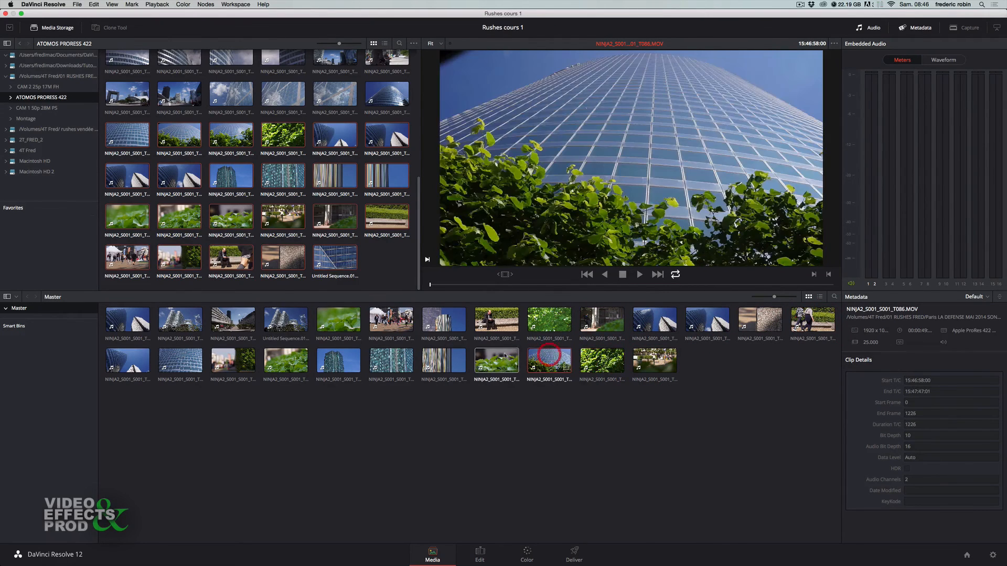
key(Left)
key(Left)
key(Left)
key(Left)
key(Left)
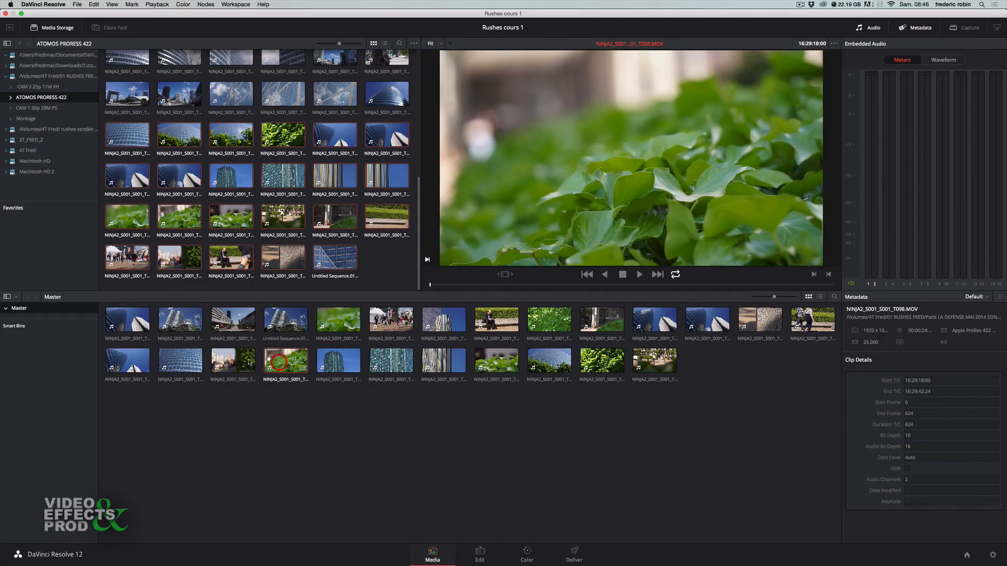
key(Left)
key(Left)
key(Left)
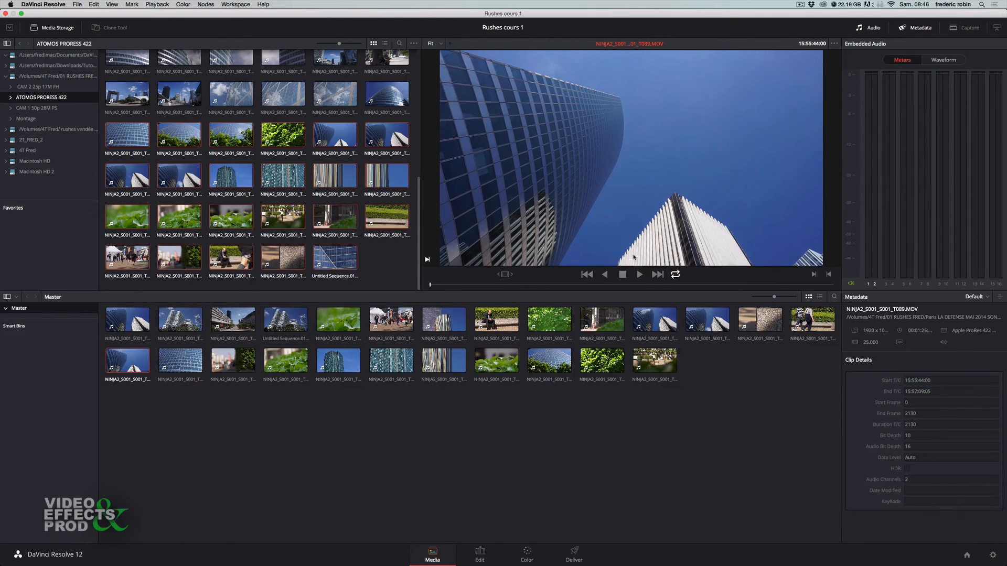
click(640, 275)
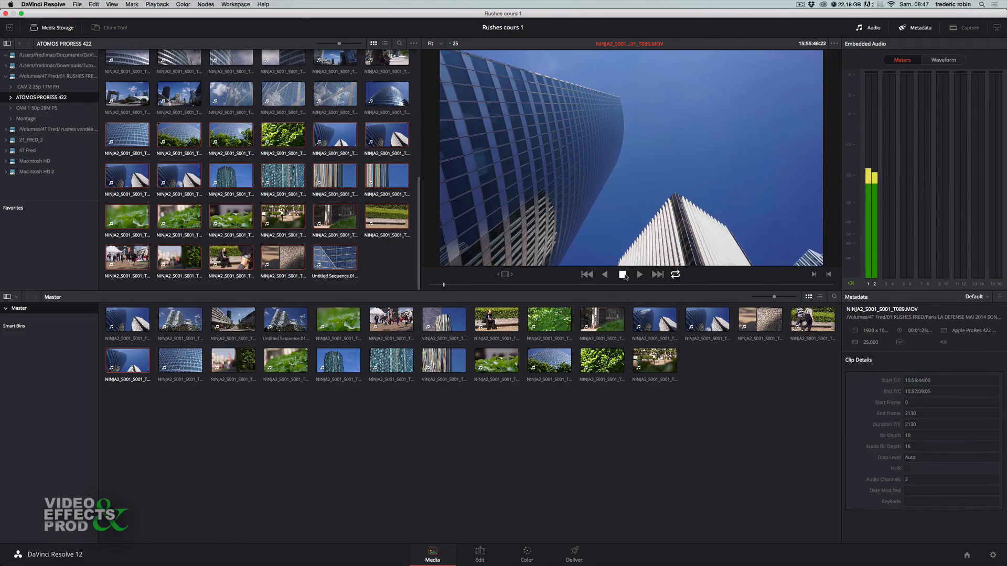
click(623, 275)
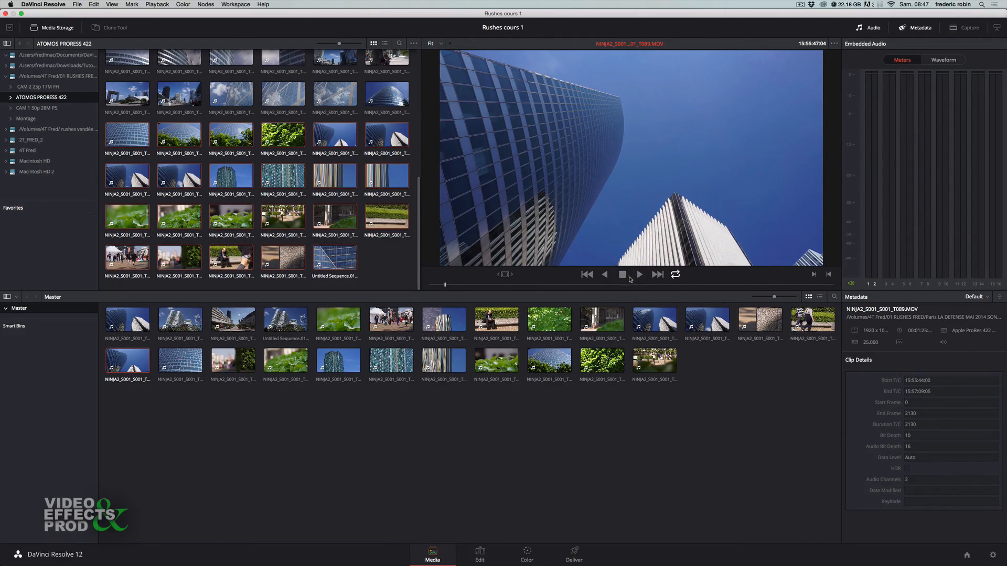